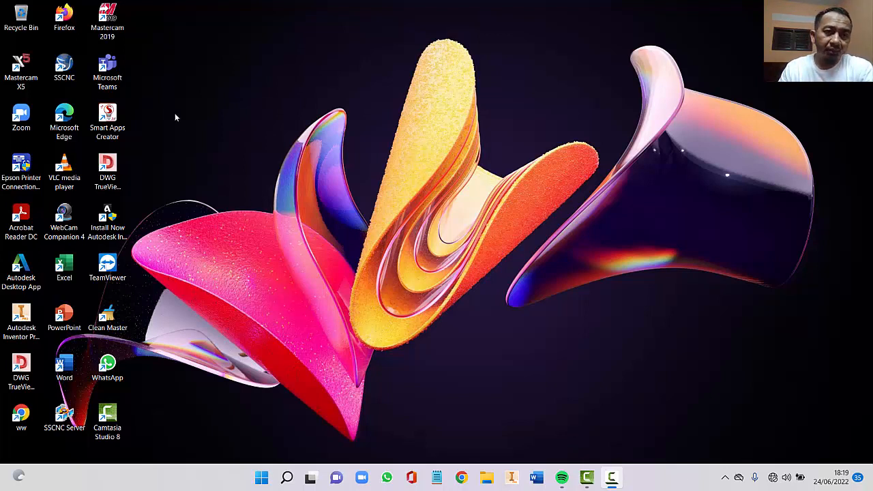
Launch Mastercam X5 from the desktop
{"action": "left_click", "coordinate": [34, 79]}
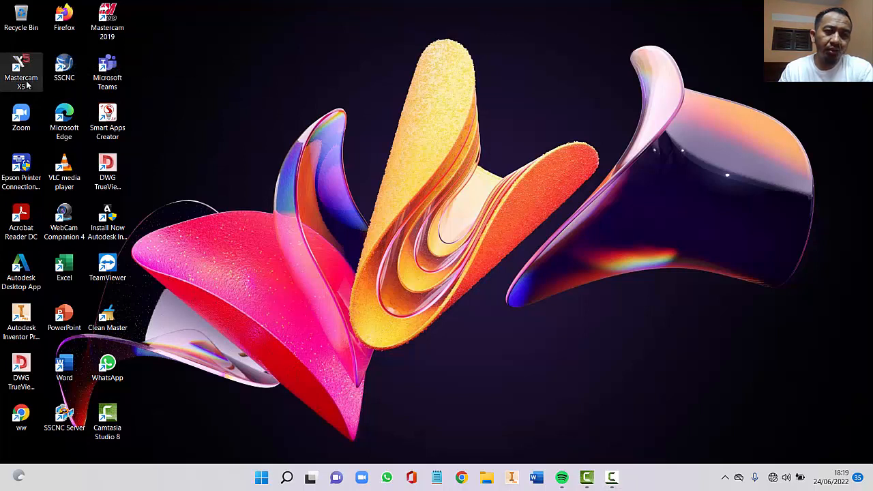
{"action": "double_click", "coordinate": [27, 77]}
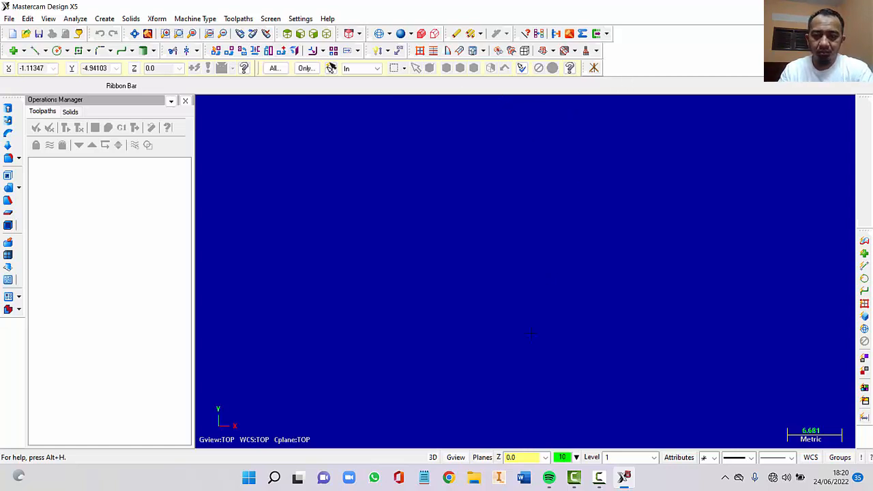
Turn the coordinate axes display on and off again in the graphics area
{"action": "left_click", "coordinate": [594, 68]}
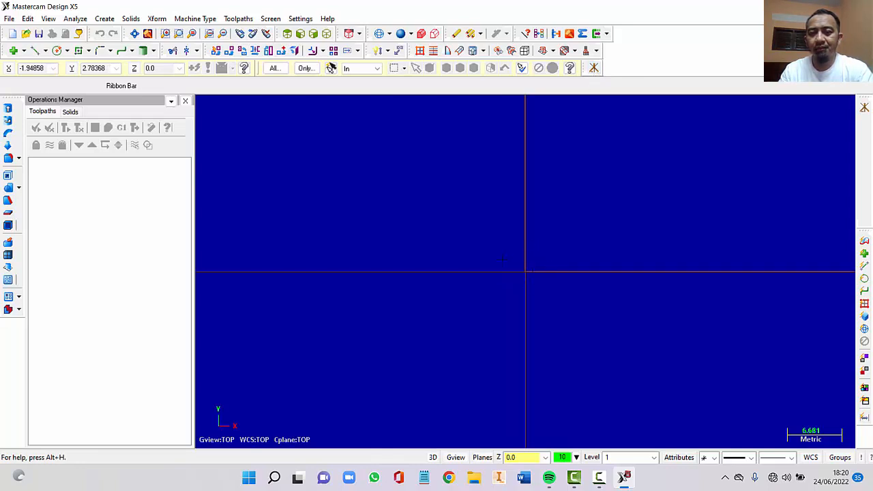
{"action": "left_click", "coordinate": [594, 69]}
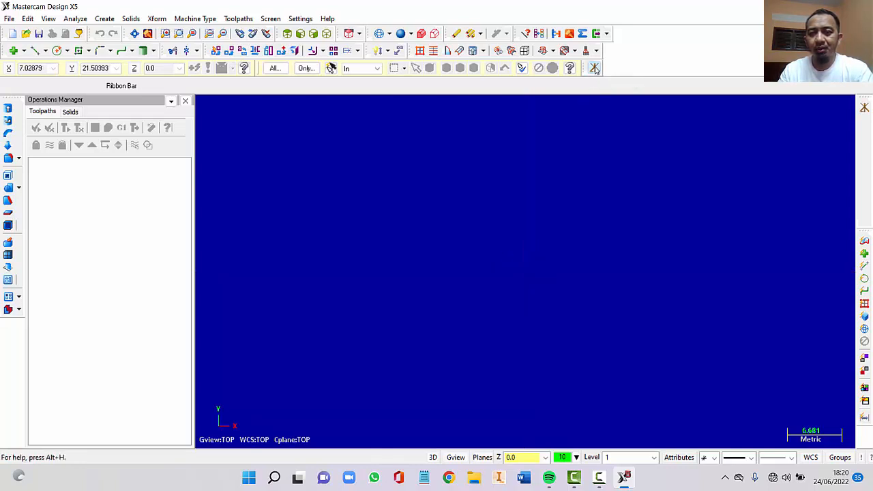
{"action": "left_click", "coordinate": [595, 70]}
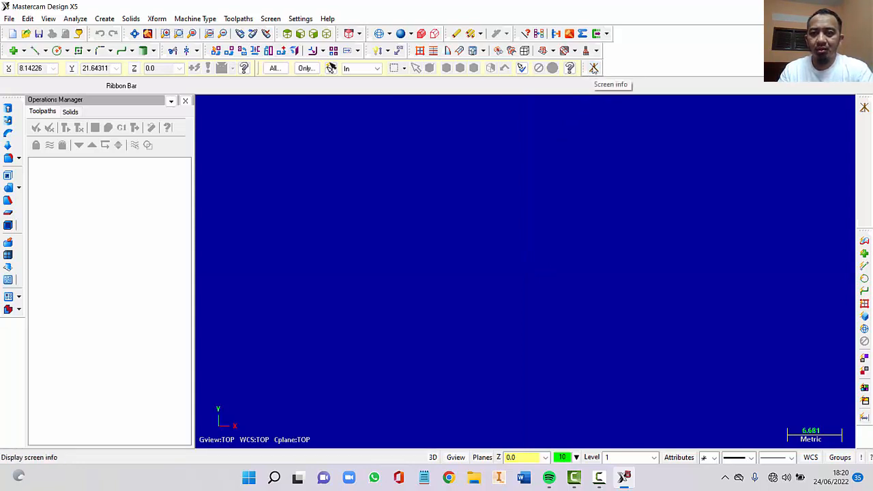
Customize the toolbars by adding the axes display command from the Screen category to a new toolbar, and close the customization
{"action": "right_click", "coordinate": [651, 48]}
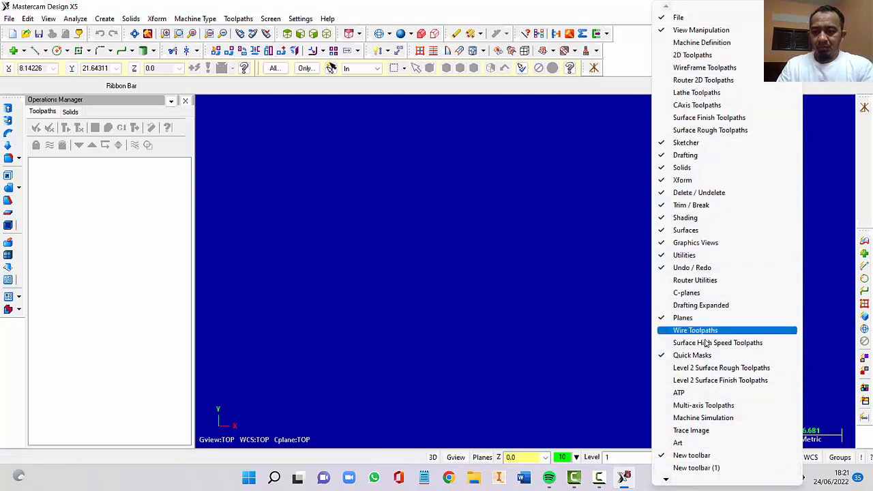
{"action": "mouse_move", "coordinate": [667, 481]}
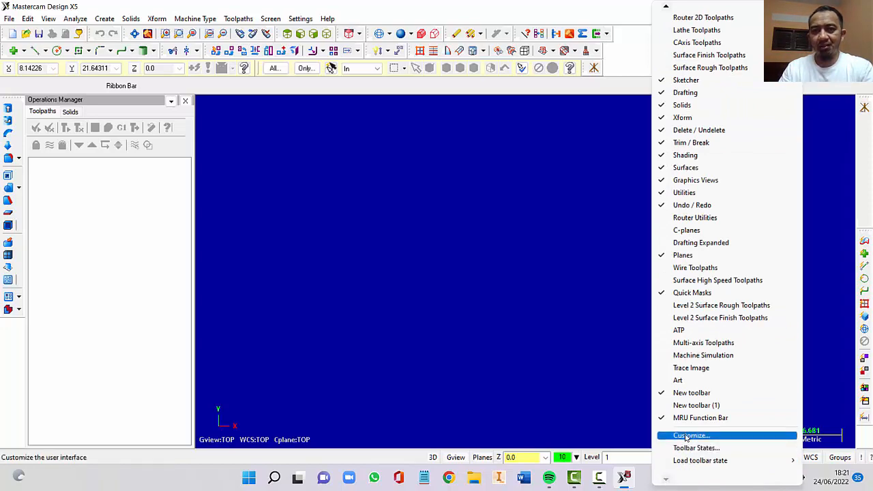
{"action": "left_click", "coordinate": [687, 436]}
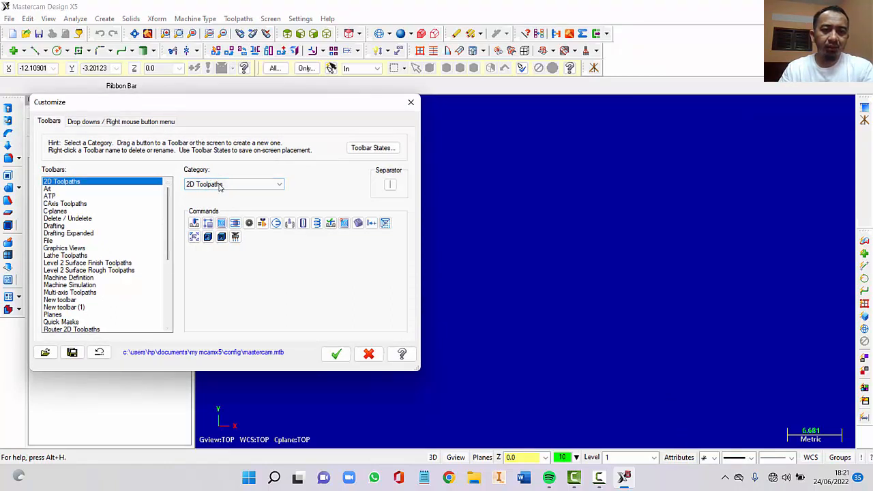
{"action": "left_click", "coordinate": [279, 184]}
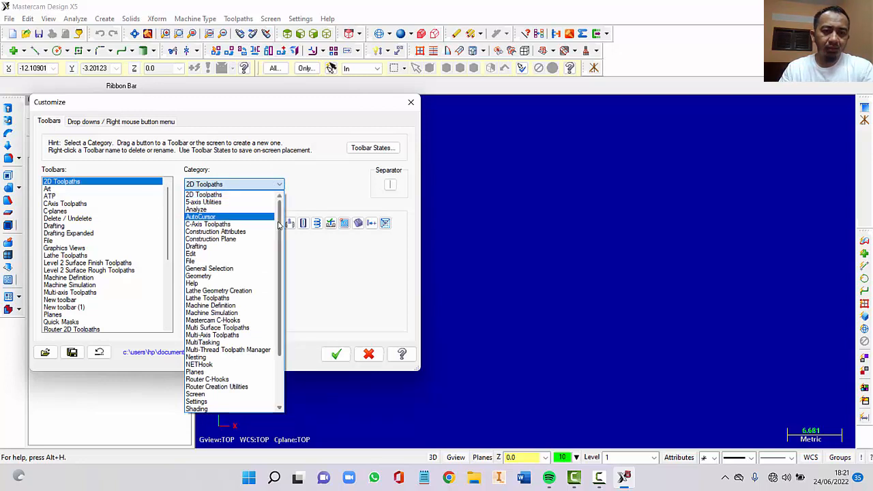
{"action": "left_click_drag", "start_coordinate": [278, 225], "coordinate": [284, 295]}
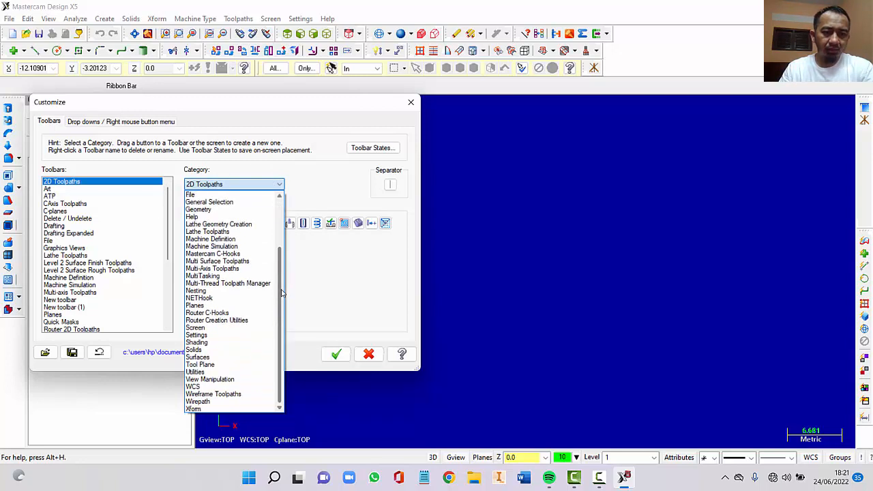
{"action": "left_click", "coordinate": [207, 329]}
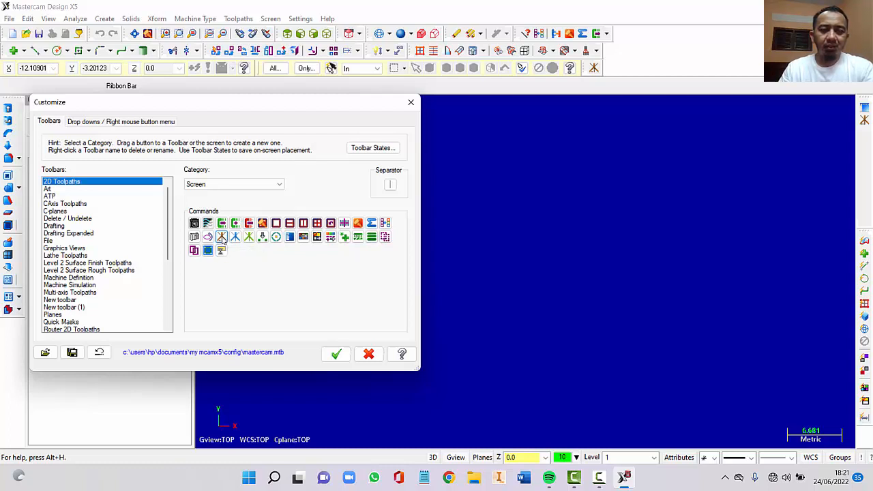
{"action": "left_click_drag", "start_coordinate": [222, 239], "coordinate": [646, 54]}
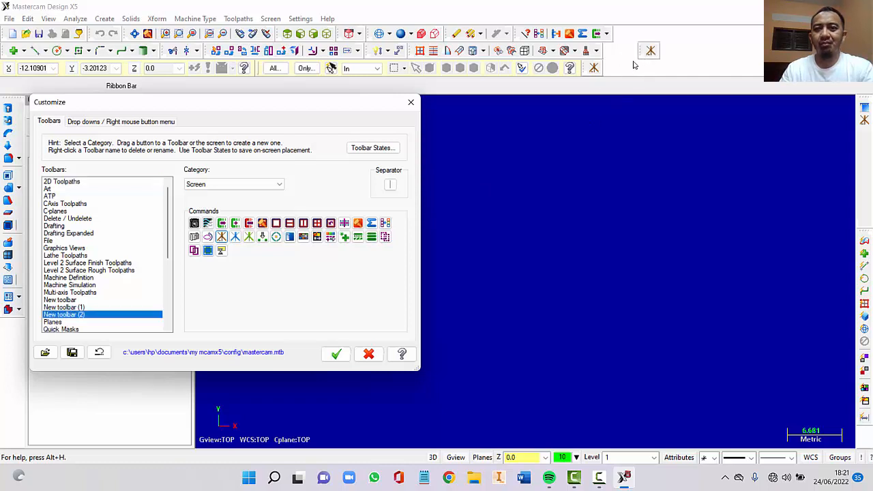
{"action": "left_click", "coordinate": [410, 103]}
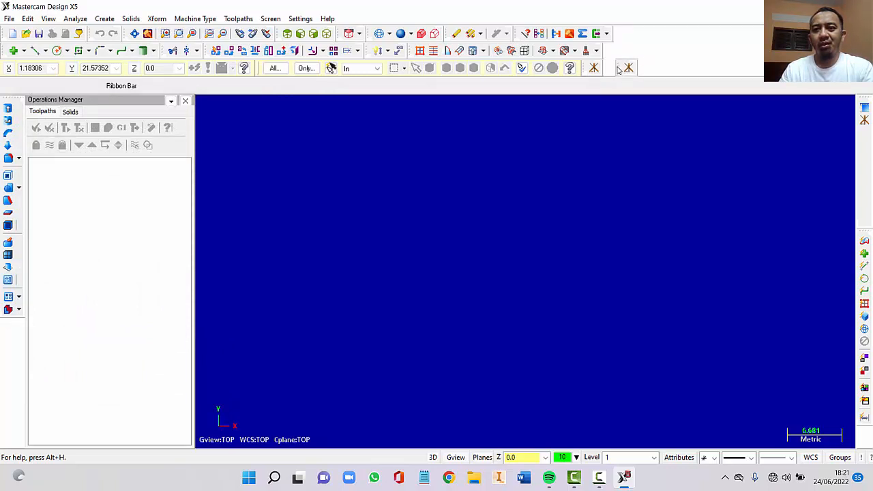
Remove the extra axes toolbar and show the coordinate axes in the graphics area
{"action": "left_click_drag", "start_coordinate": [618, 67], "coordinate": [627, 173]}
{"action": "left_click", "coordinate": [635, 155]}
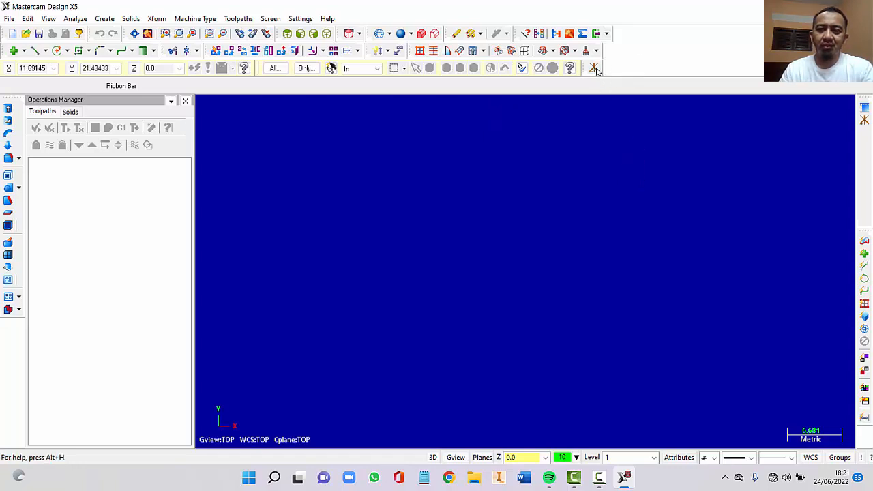
{"action": "key", "text": "F9"}
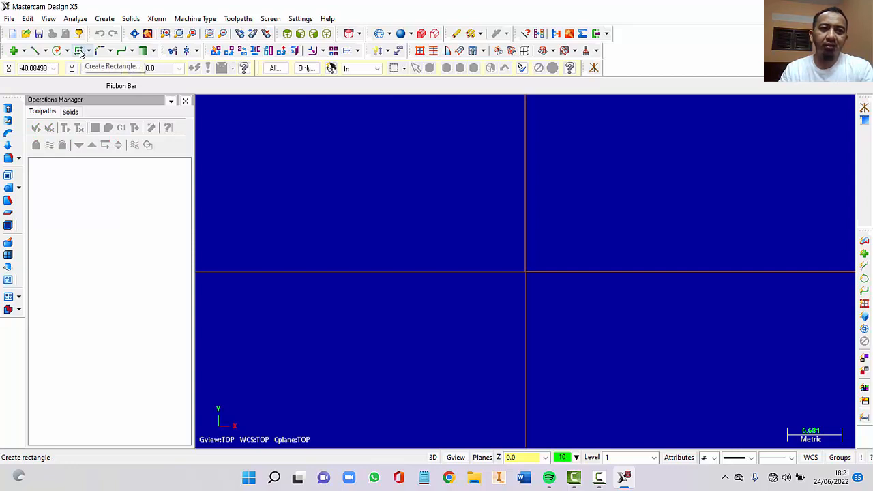
Draw a rectangle anchored at its center on the origin, about 12.4 mm wide and 9.3 mm high
{"action": "left_click", "coordinate": [79, 52]}
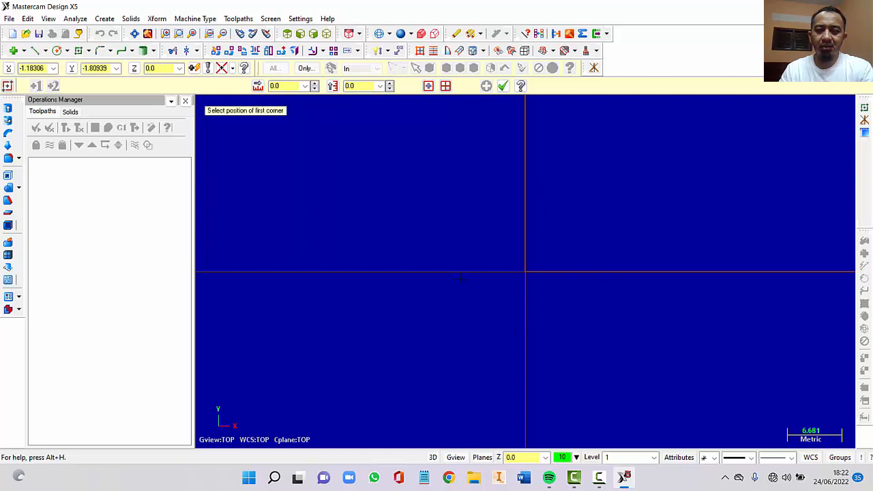
{"action": "left_click", "coordinate": [428, 86]}
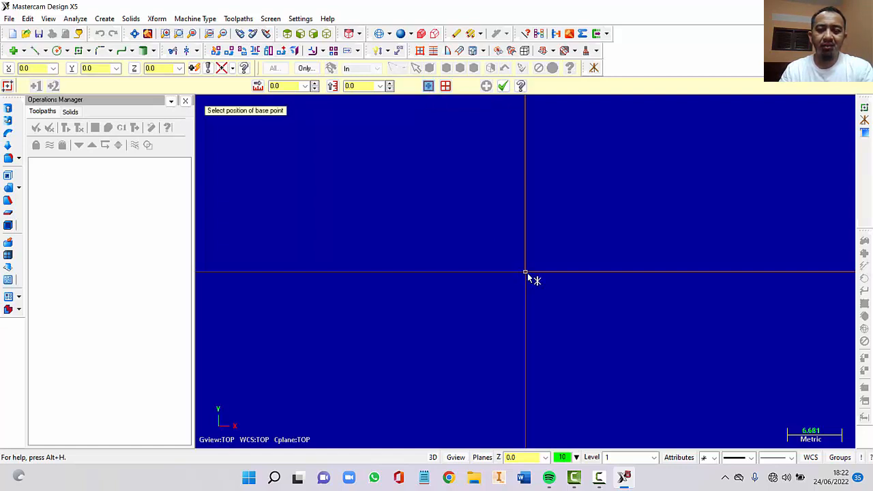
{"action": "left_click", "coordinate": [526, 273]}
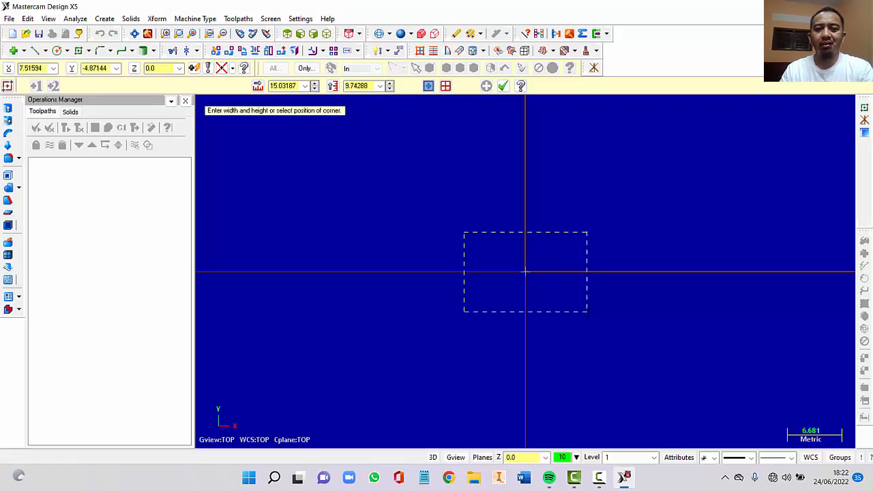
{"action": "left_click", "coordinate": [575, 309]}
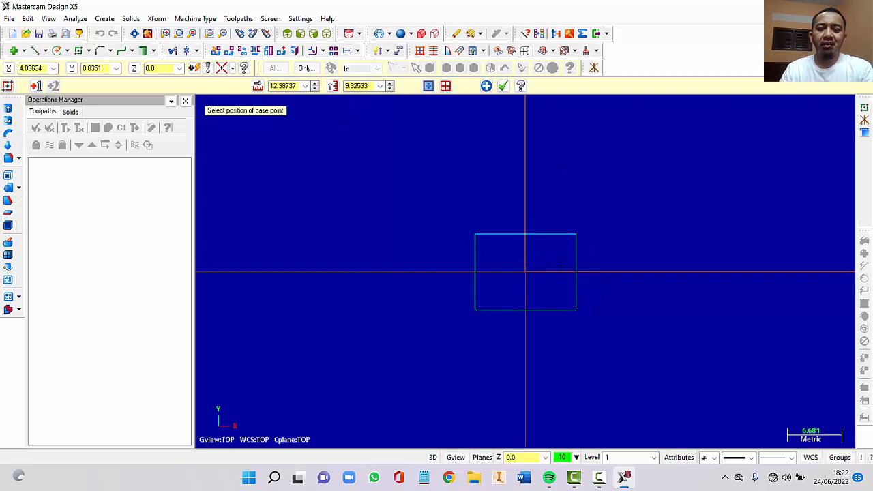
Set the rectangle's width to 50 and height to 50, and fit it to the screen
{"action": "left_click", "coordinate": [296, 86]}
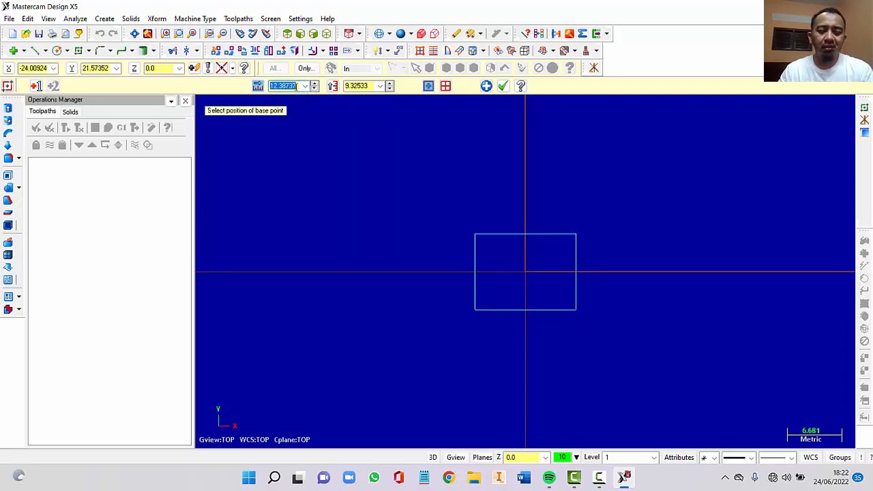
{"action": "type", "text": "50"}
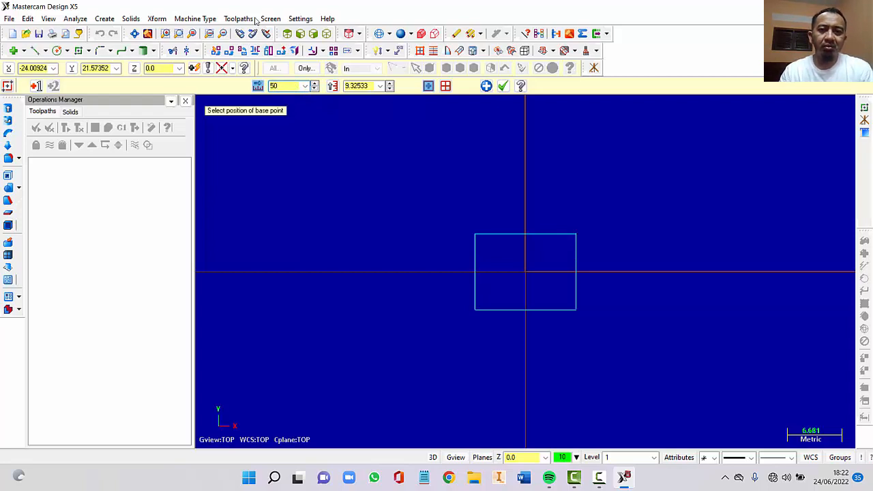
{"action": "left_click", "coordinate": [363, 86]}
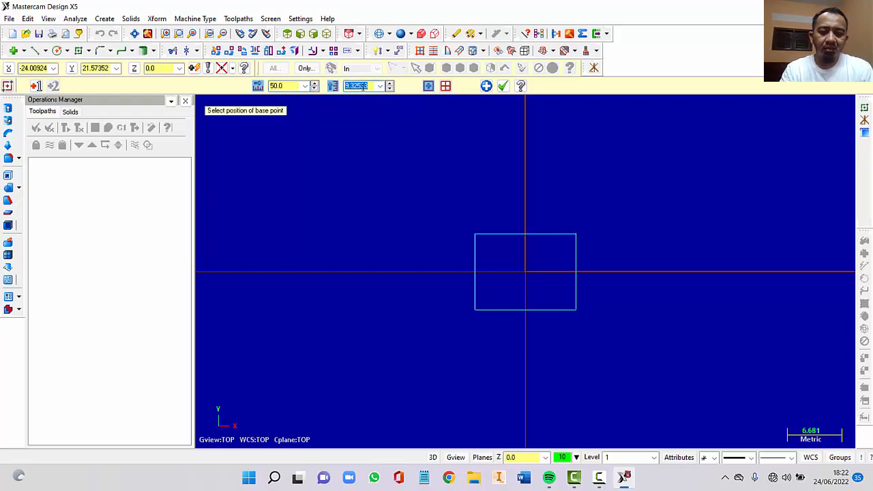
{"action": "type", "text": "50"}
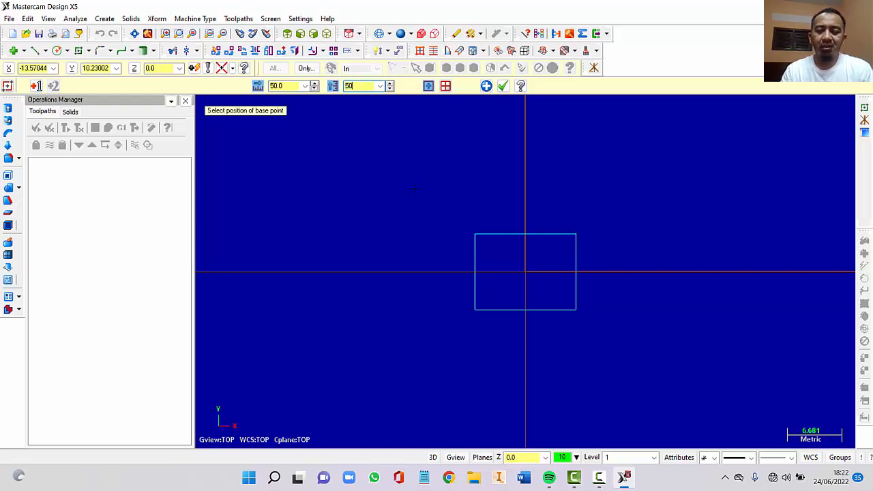
{"action": "key", "text": "Return"}
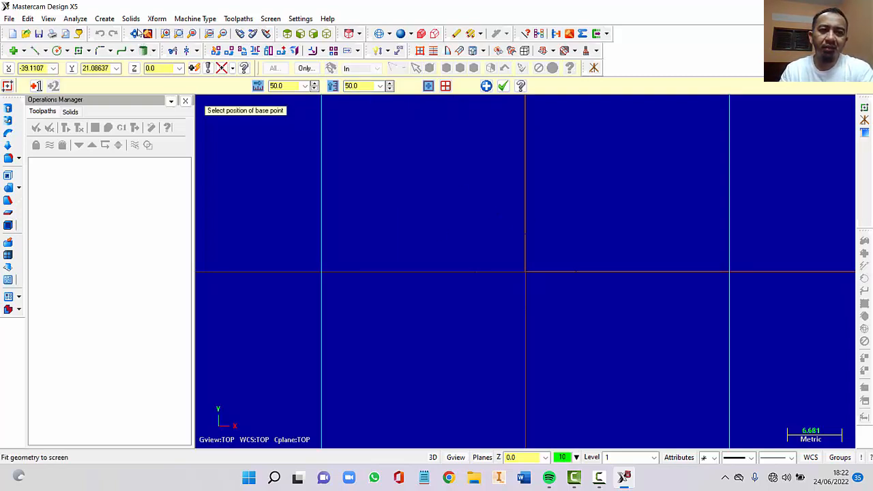
{"action": "left_click", "coordinate": [134, 34]}
{"action": "scroll", "coordinate": [630, 190], "scroll_direction": "down", "scroll_amount": 2}
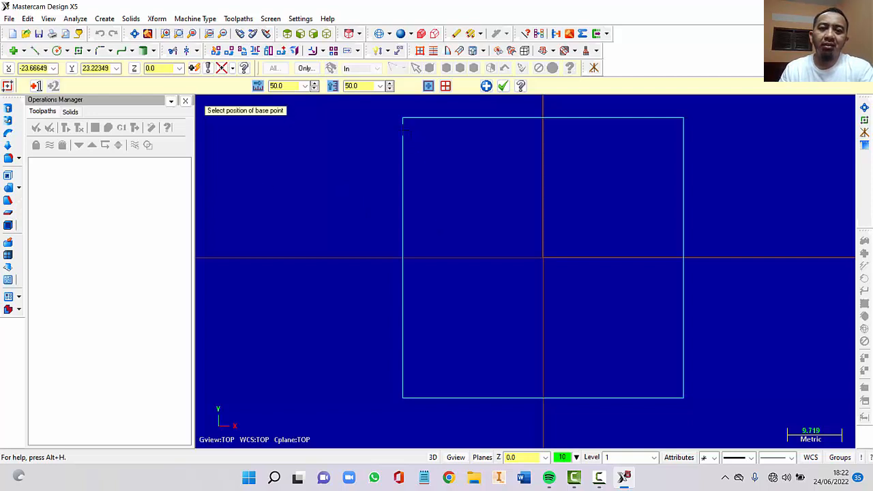
Set the machine type to the default mill
{"action": "left_click", "coordinate": [199, 20]}
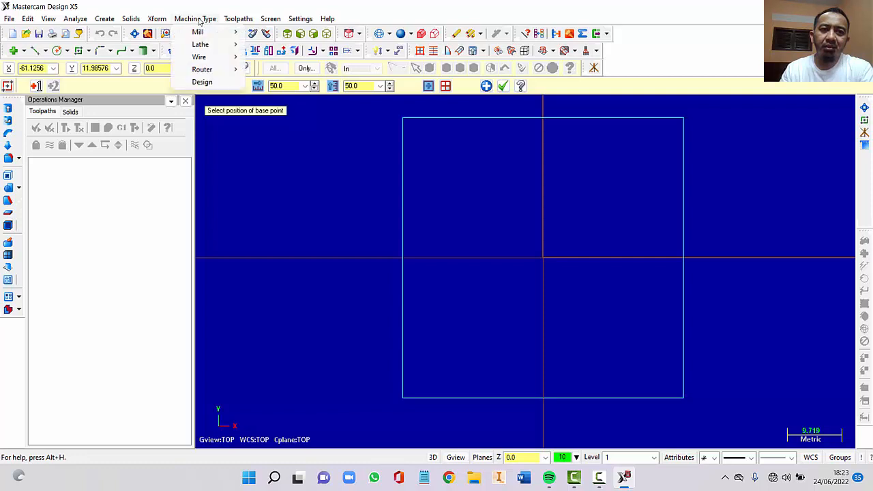
{"action": "mouse_move", "coordinate": [198, 33]}
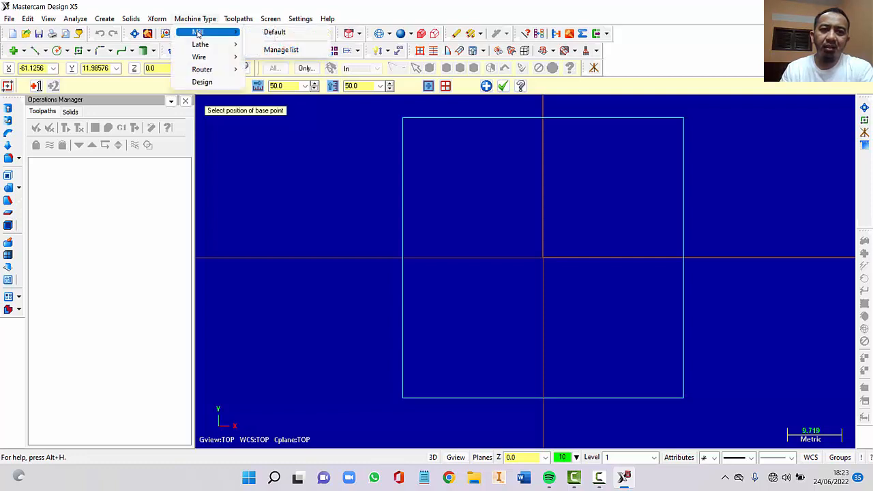
{"action": "left_click", "coordinate": [290, 34]}
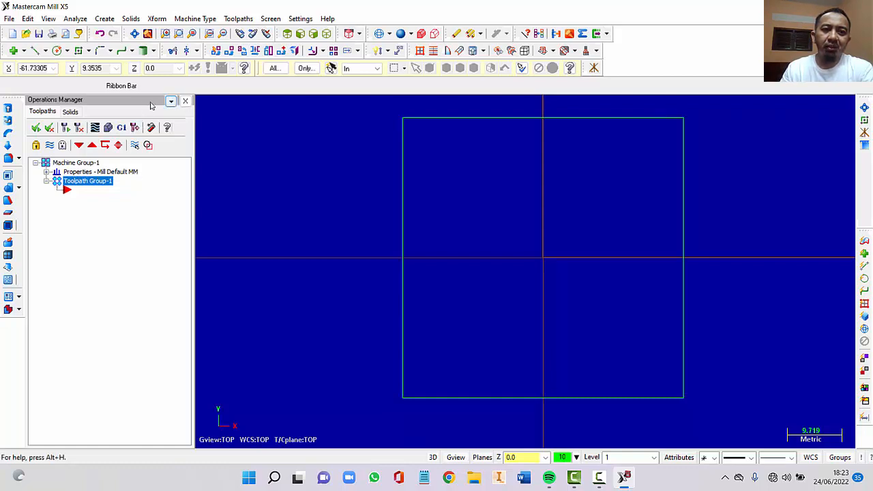
Hide the Operations Manager and bring it back into view
{"action": "left_click", "coordinate": [185, 101]}
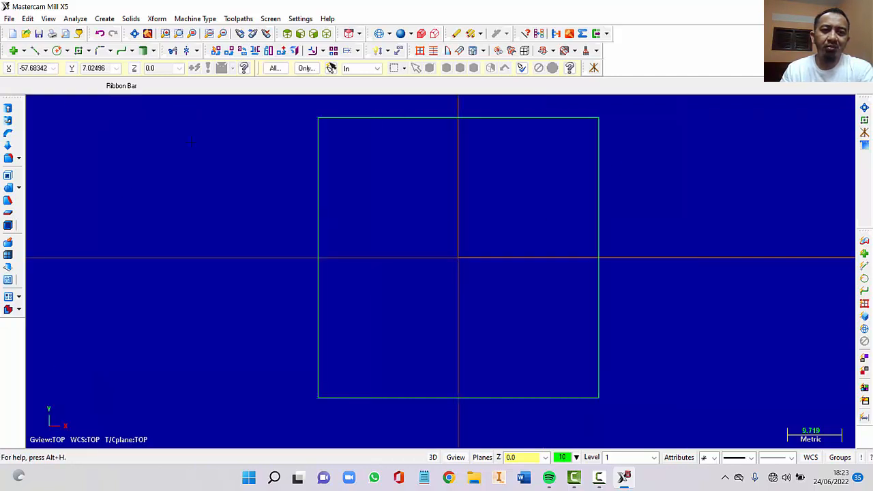
{"action": "left_click", "coordinate": [76, 20]}
{"action": "mouse_move", "coordinate": [48, 20]}
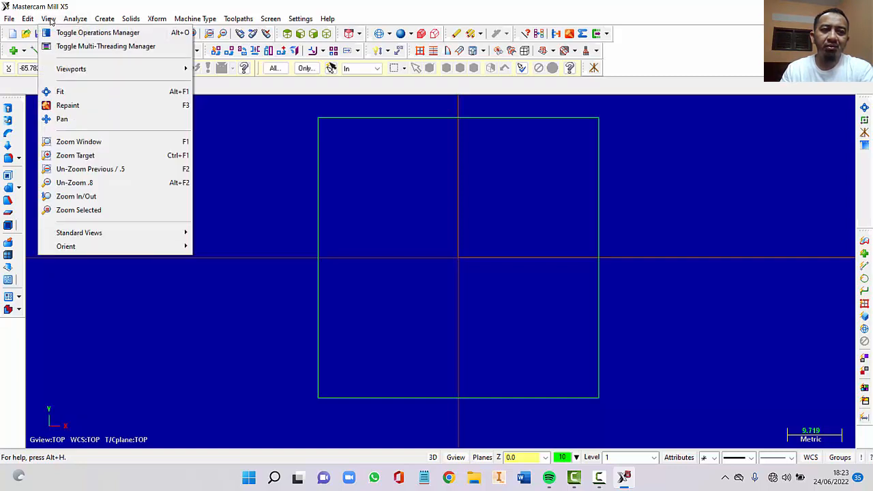
{"action": "left_click", "coordinate": [104, 35]}
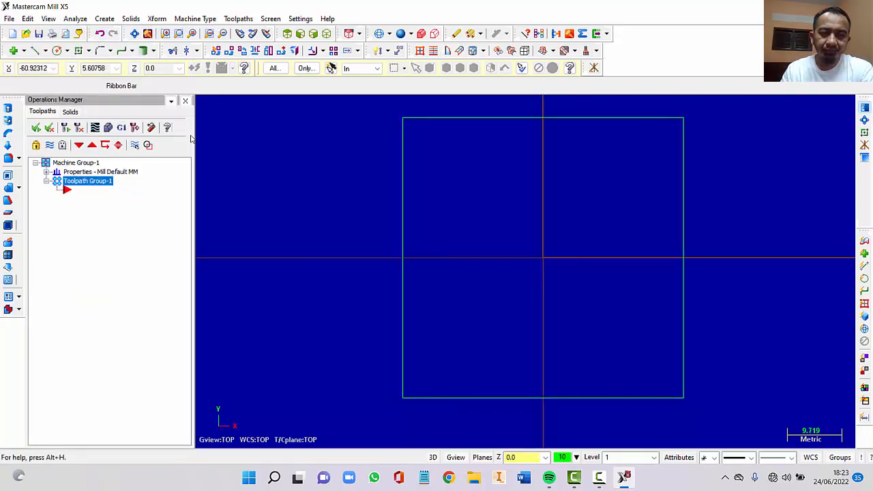
Open the machine group's stock setup and size the rectangular stock from a bounding box around all entities
{"action": "left_click", "coordinate": [46, 173]}
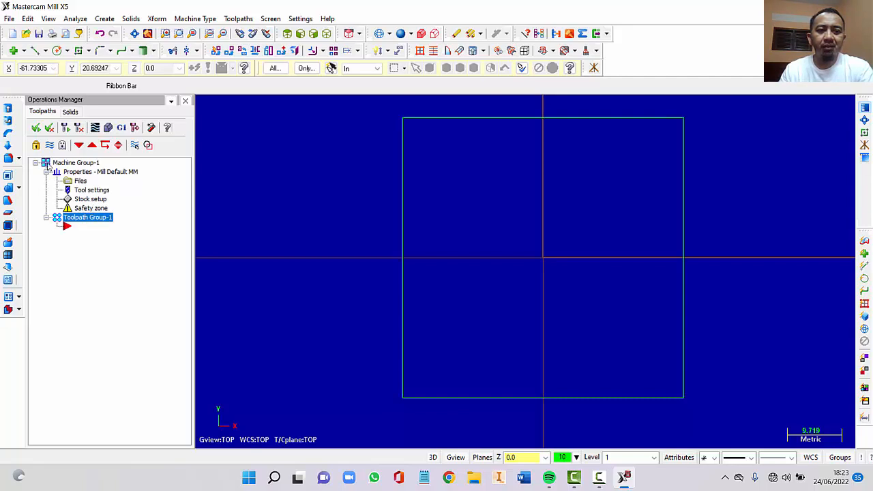
{"action": "left_click", "coordinate": [92, 199]}
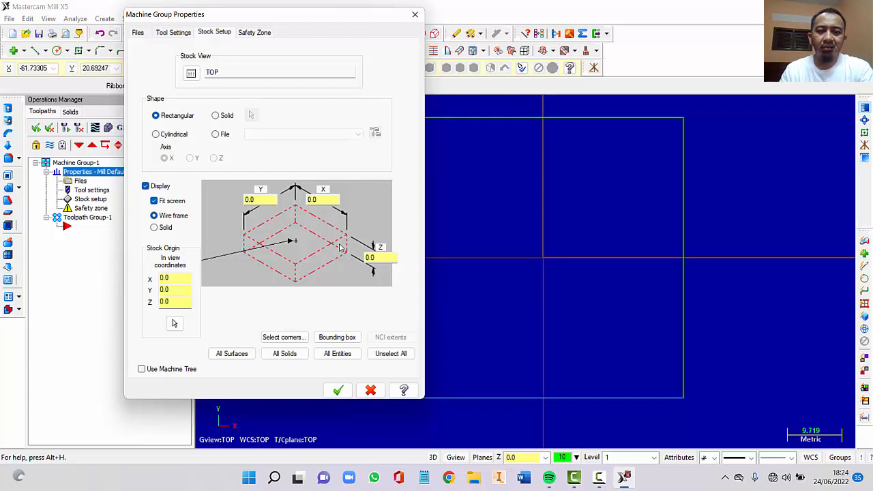
{"action": "left_click", "coordinate": [379, 257]}
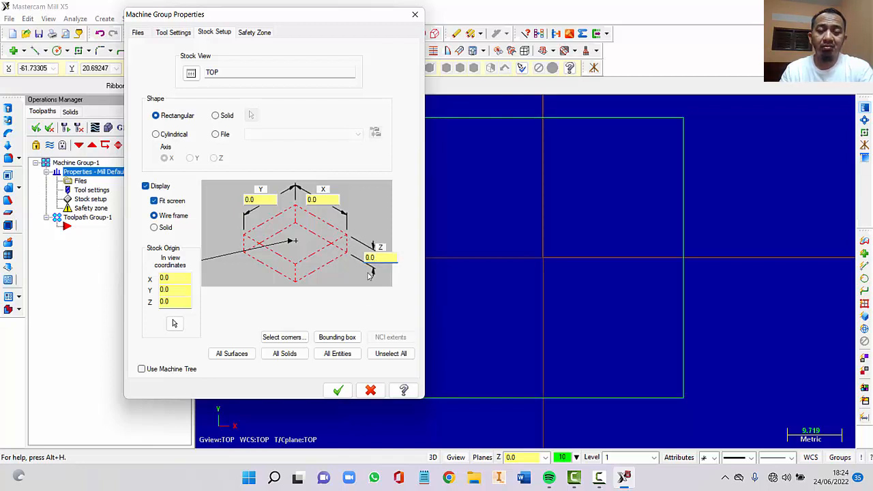
{"action": "left_click", "coordinate": [335, 342]}
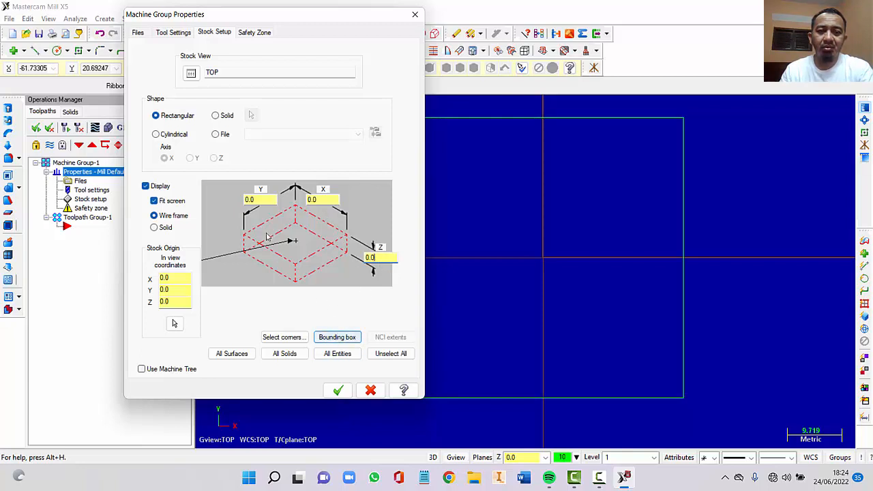
{"action": "left_click", "coordinate": [337, 338]}
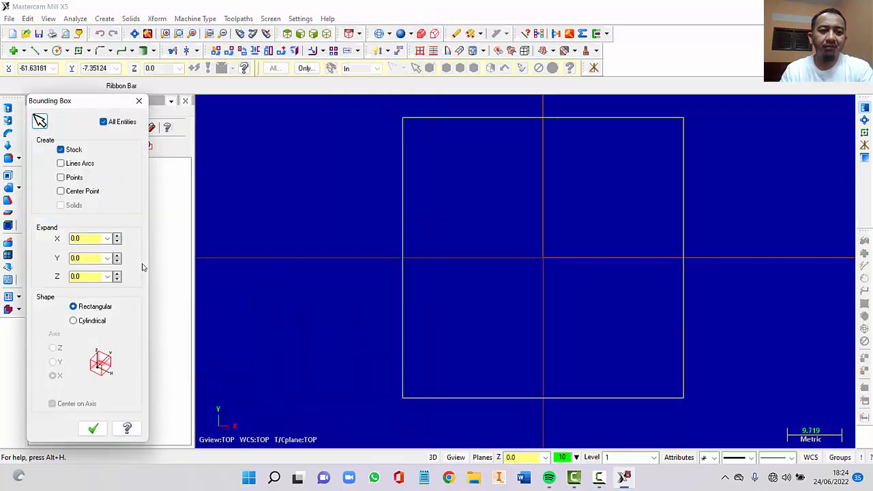
{"action": "left_click", "coordinate": [95, 429]}
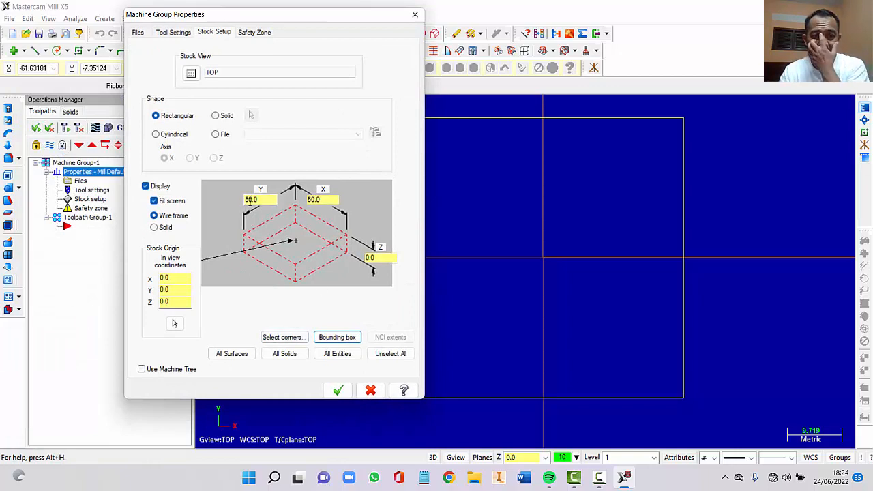
Set the stock's Z size to 40 and accept the machine group properties
{"action": "left_click", "coordinate": [379, 258]}
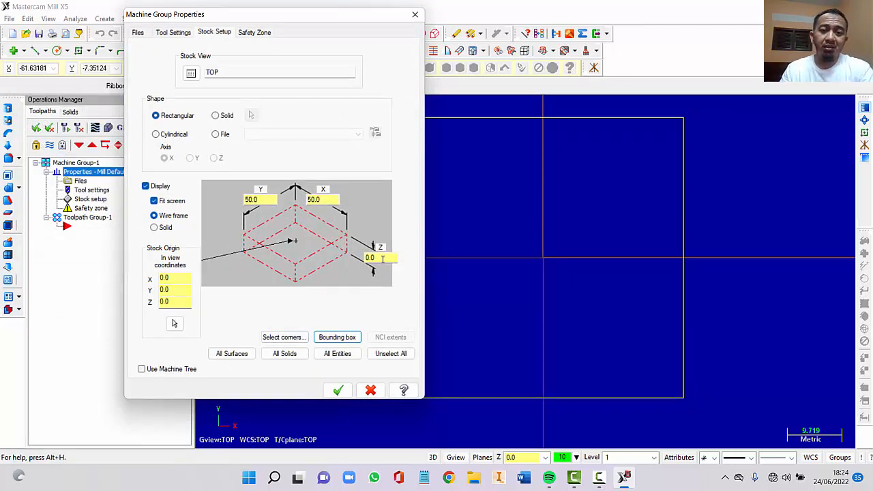
{"action": "type", "text": "40"}
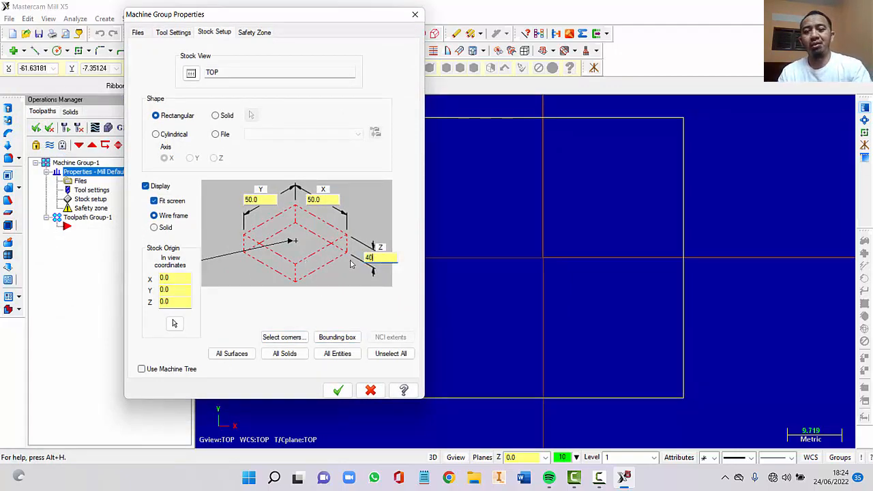
{"action": "left_click", "coordinate": [337, 391]}
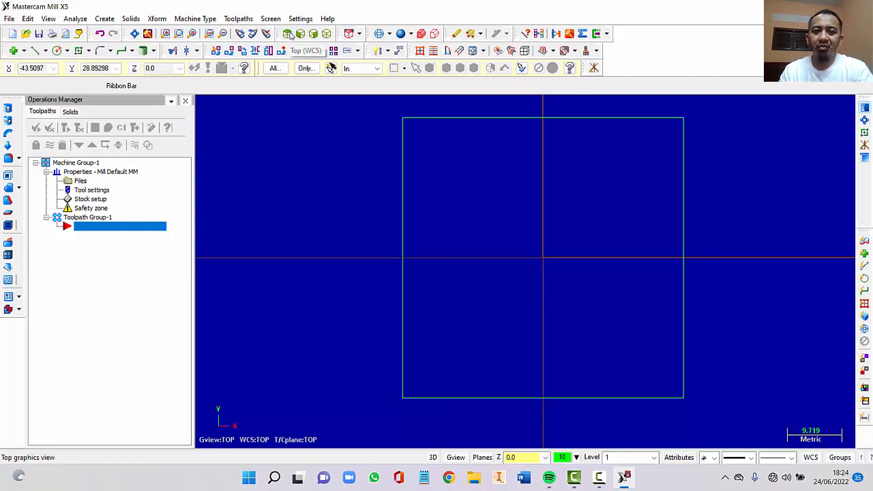
Inspect the stock outline in a fitted isometric view and return to the top view
{"action": "left_click", "coordinate": [328, 34]}
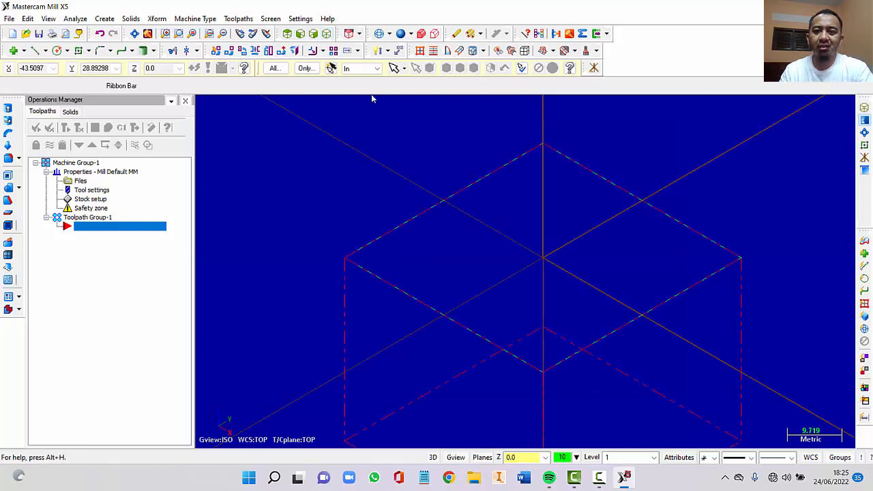
{"action": "left_click", "coordinate": [135, 35]}
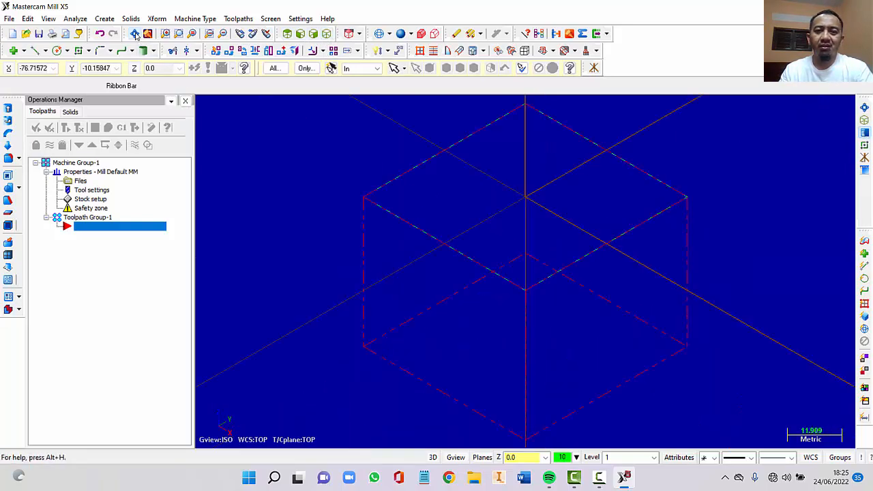
{"action": "scroll", "coordinate": [570, 205], "scroll_direction": "down", "scroll_amount": 4}
{"action": "scroll", "coordinate": [581, 190], "scroll_direction": "up", "scroll_amount": 3}
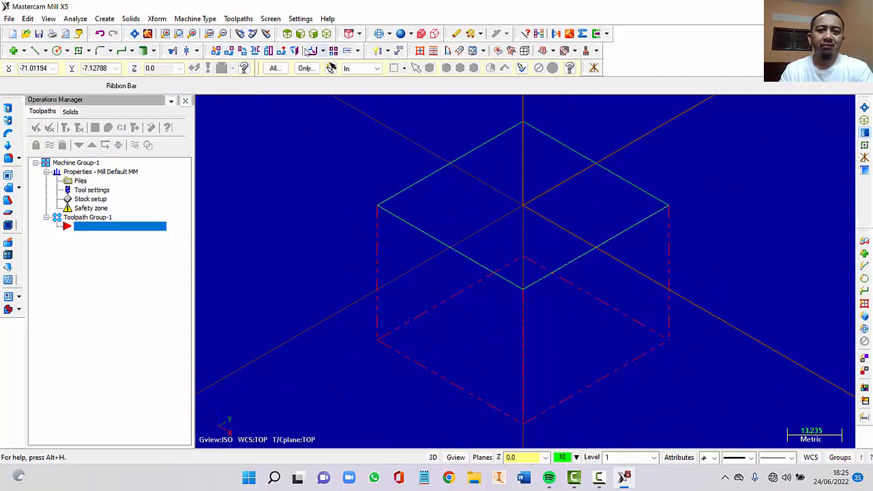
{"action": "left_click", "coordinate": [288, 34]}
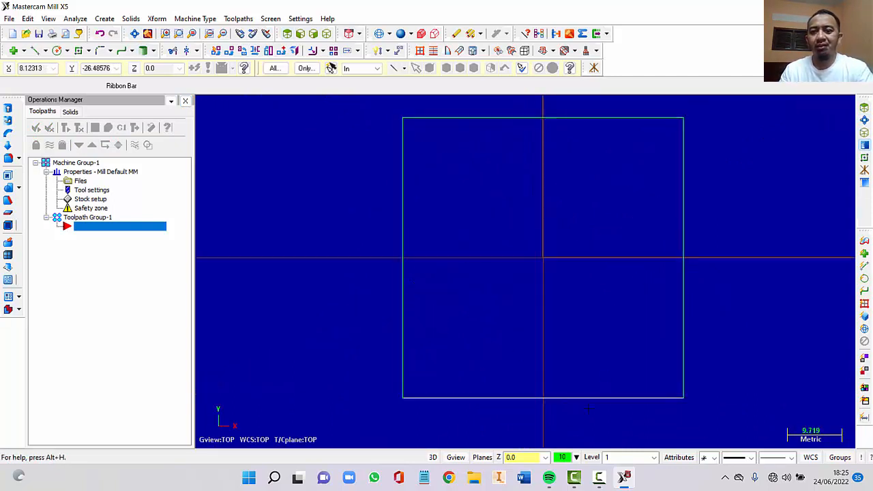
{"action": "scroll", "coordinate": [675, 193], "scroll_direction": "down", "scroll_amount": 1}
{"action": "scroll", "coordinate": [573, 255], "scroll_direction": "up", "scroll_amount": 1}
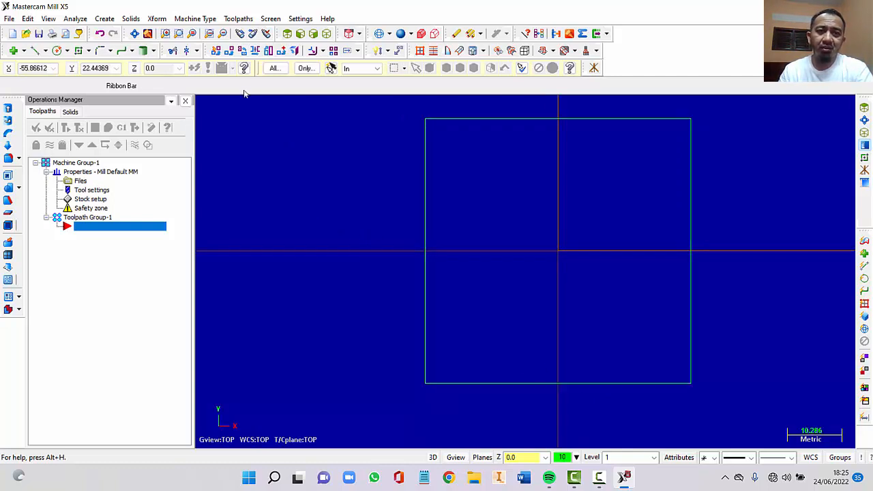
Create a Face toolpath and name its NC file Tugas_1
{"action": "left_click", "coordinate": [239, 19]}
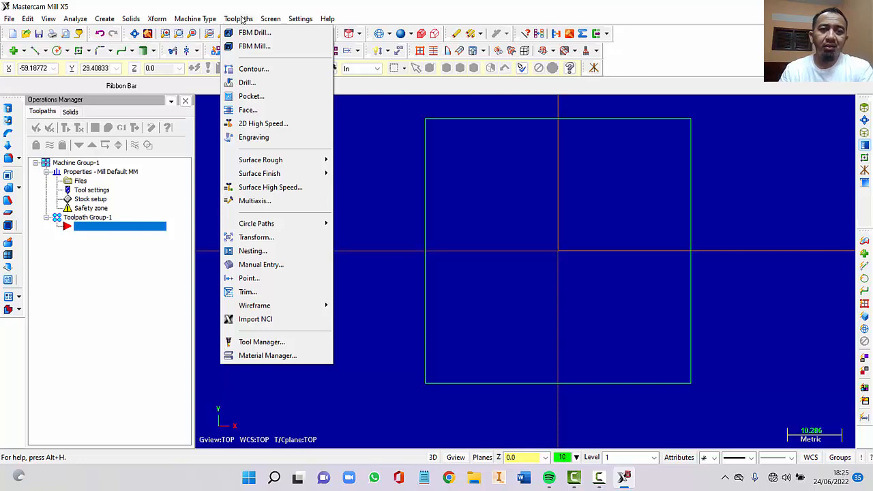
{"action": "left_click", "coordinate": [260, 111]}
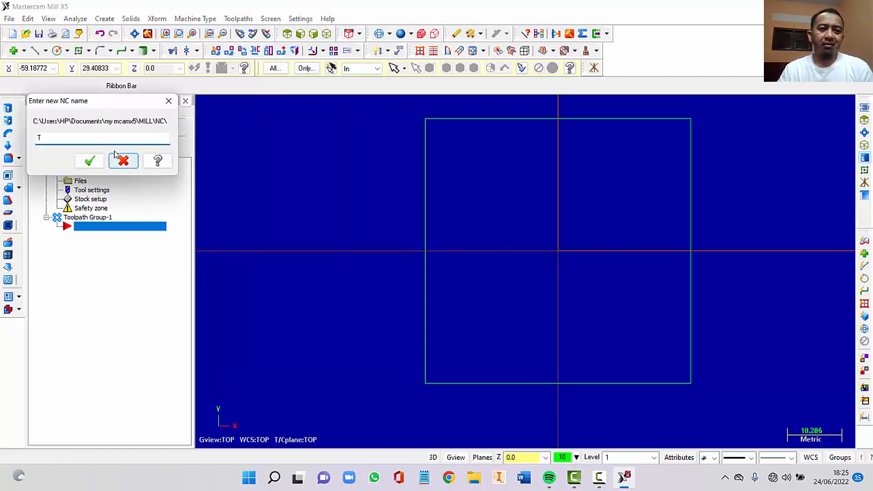
{"action": "left_click", "coordinate": [51, 137]}
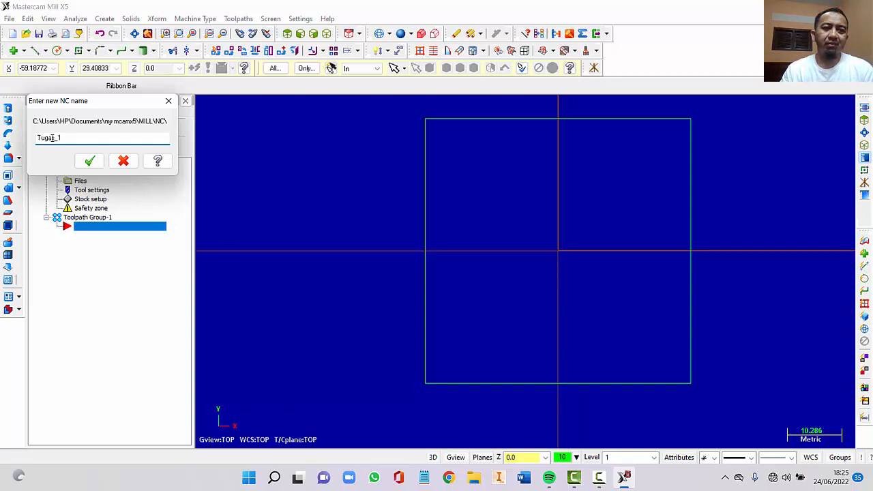
{"action": "left_click", "coordinate": [90, 162]}
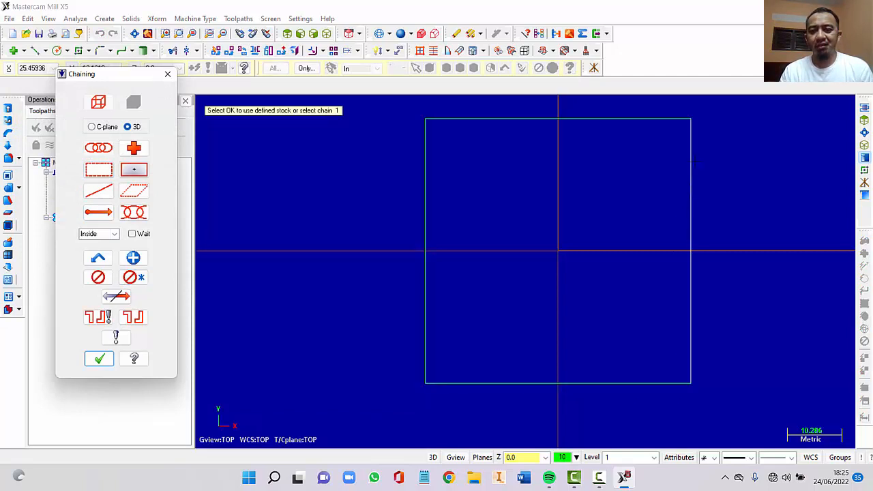
Chain the square from its lower edge as the geometry and choose Facing as the toolpath type
{"action": "left_click", "coordinate": [477, 384]}
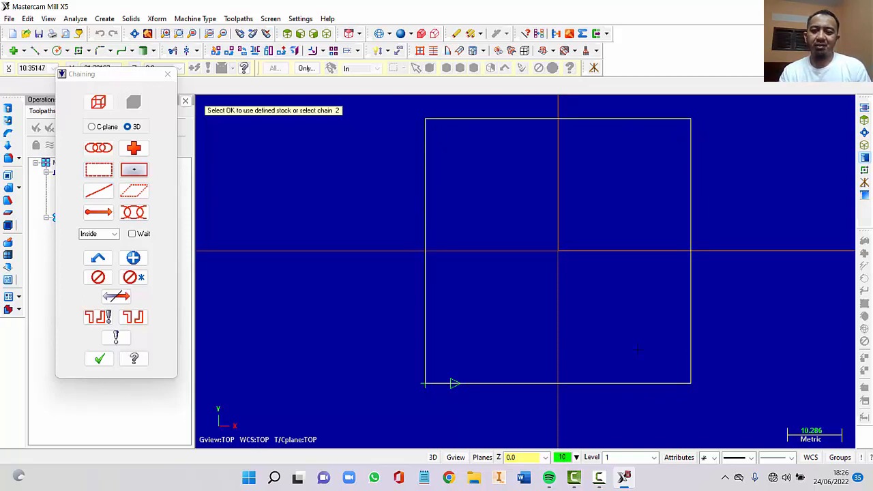
{"action": "left_click", "coordinate": [101, 359]}
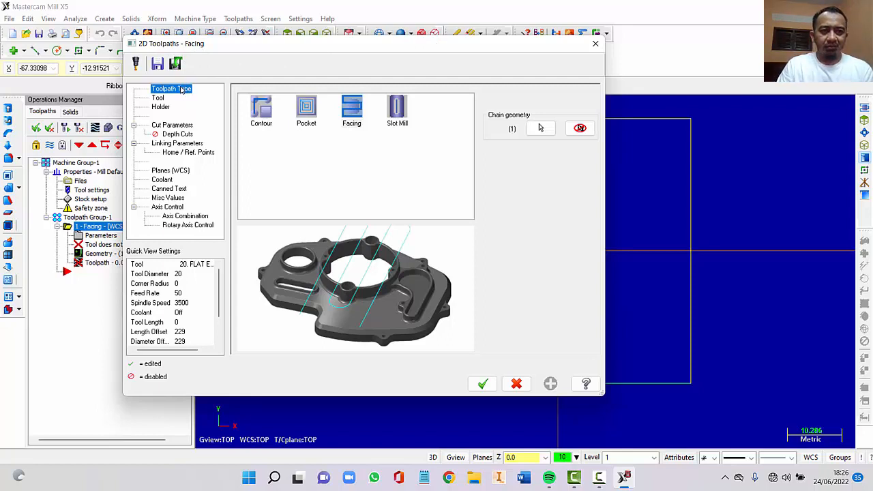
{"action": "left_click", "coordinate": [353, 117]}
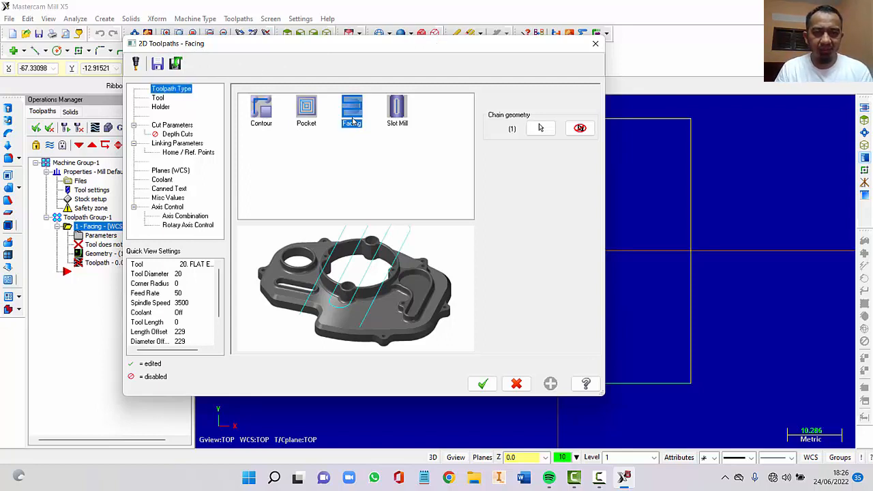
Open the Tool Manager for the facing operation and filter the MILL_MM library to flat endmills
{"action": "left_click", "coordinate": [158, 97]}
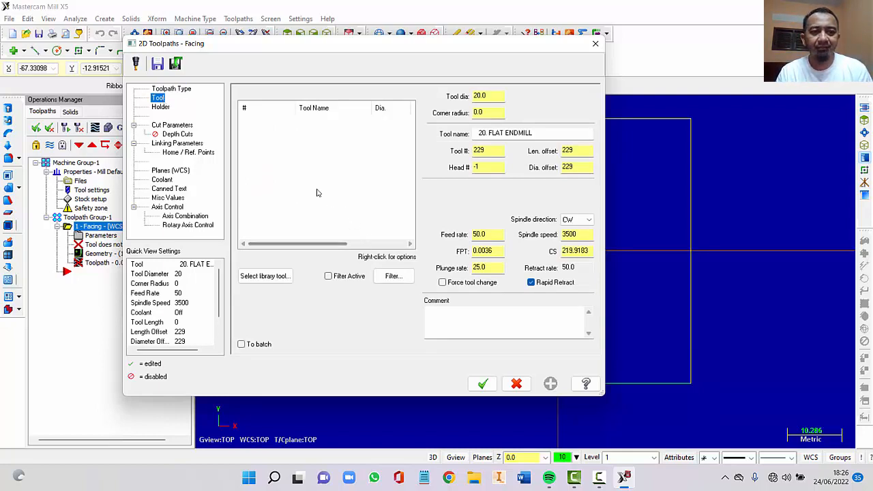
{"action": "right_click", "coordinate": [301, 147]}
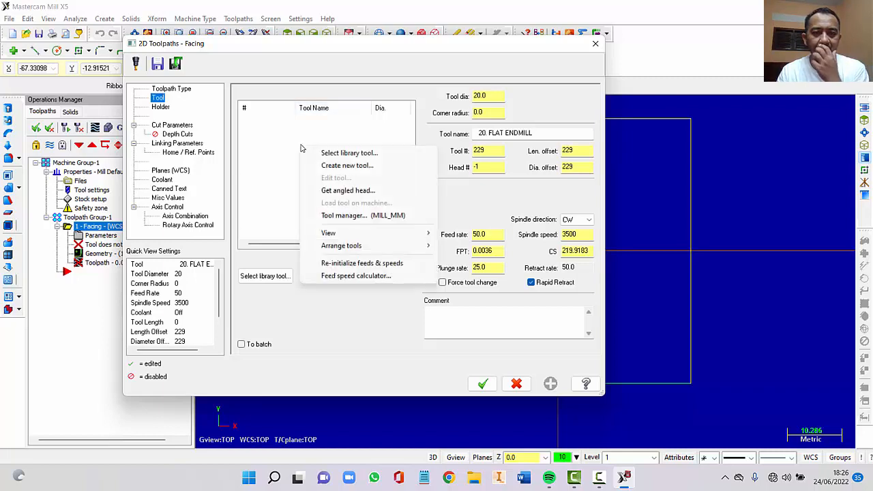
{"action": "left_click", "coordinate": [369, 216]}
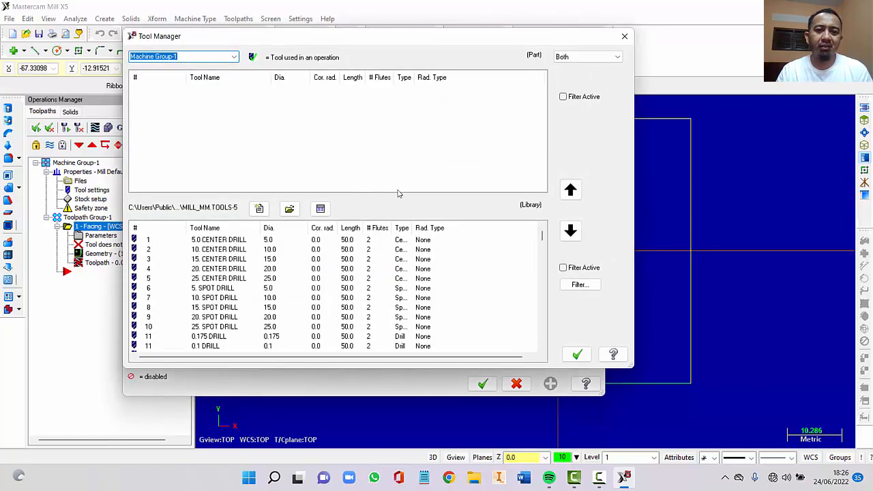
{"action": "left_click", "coordinate": [563, 269]}
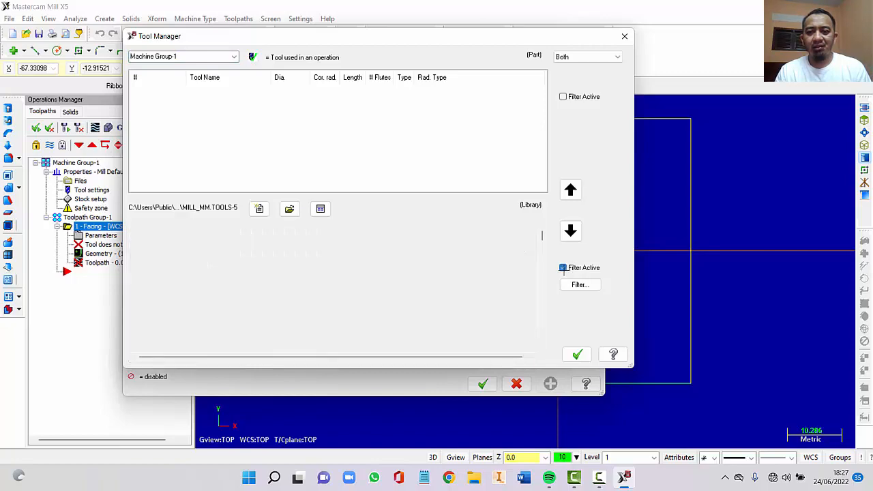
{"action": "left_click", "coordinate": [562, 268]}
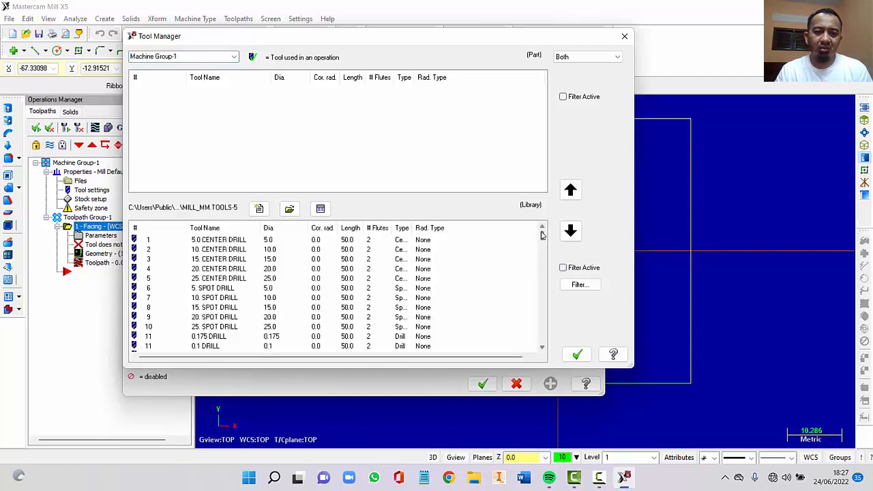
{"action": "mouse_move", "coordinate": [542, 235]}
{"action": "left_mouse_down"}
{"action": "mouse_move", "coordinate": [542, 360]}
{"action": "mouse_move", "coordinate": [543, 230]}
{"action": "left_mouse_up"}
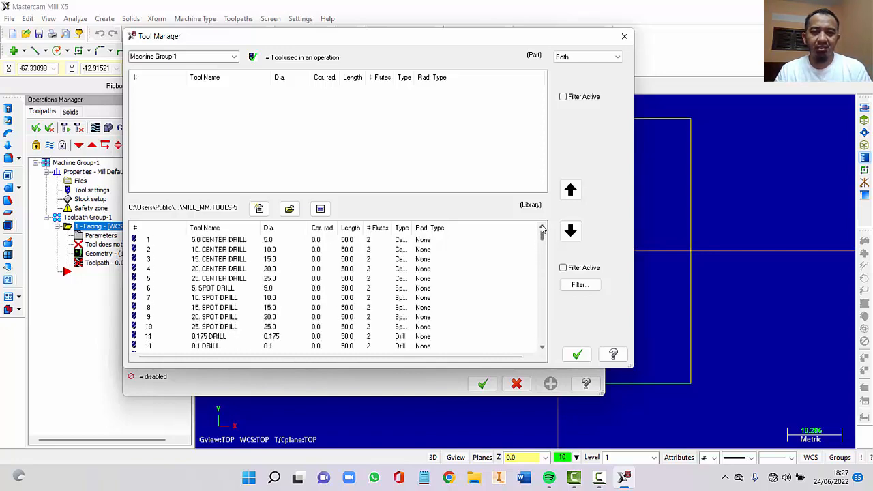
{"action": "left_click", "coordinate": [563, 268]}
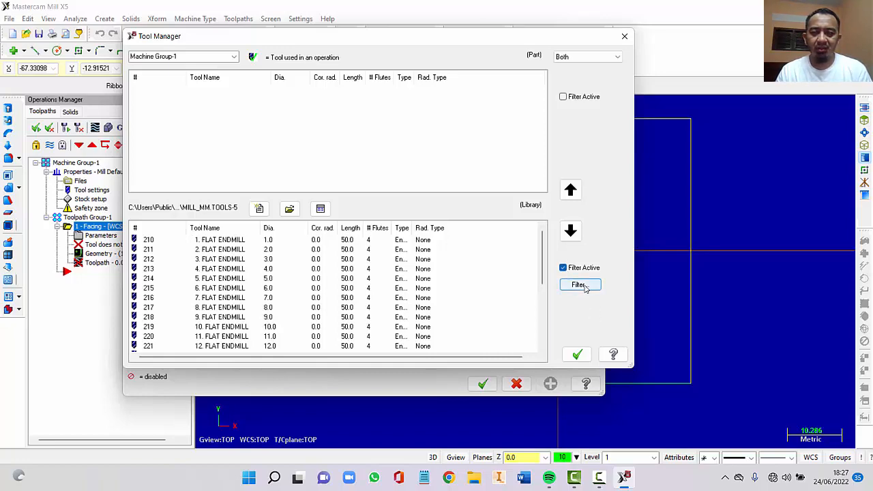
{"action": "left_click", "coordinate": [581, 285]}
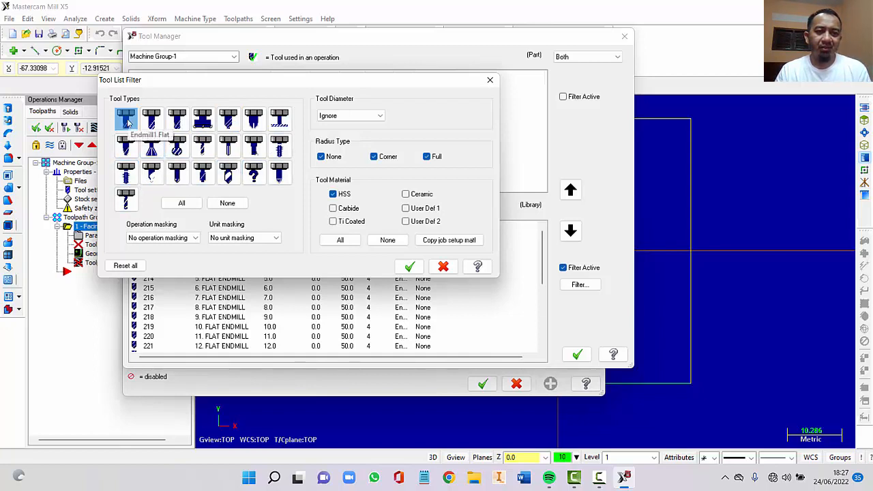
{"action": "left_click", "coordinate": [414, 267]}
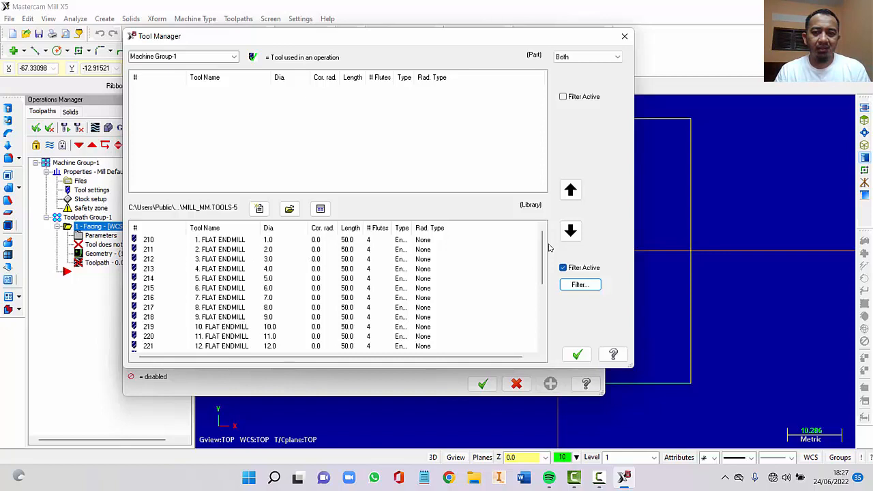
Add the 8 mm flat endmill, tool 217, from the library to Machine Group-1 and use it for the facing operation
{"action": "left_click", "coordinate": [225, 308]}
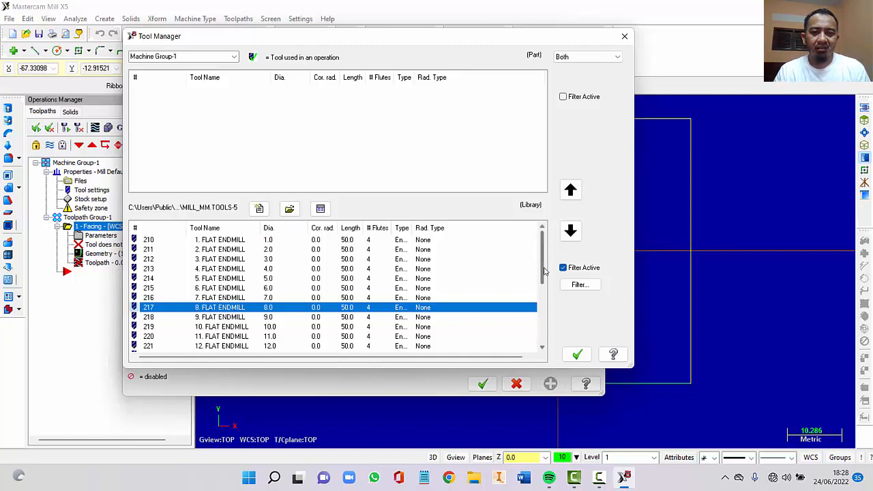
{"action": "scroll", "coordinate": [549, 309], "scroll_direction": "down", "scroll_amount": 2}
{"action": "scroll", "coordinate": [549, 309], "scroll_direction": "down", "scroll_amount": 3}
{"action": "scroll", "coordinate": [554, 349], "scroll_direction": "up", "scroll_amount": 5}
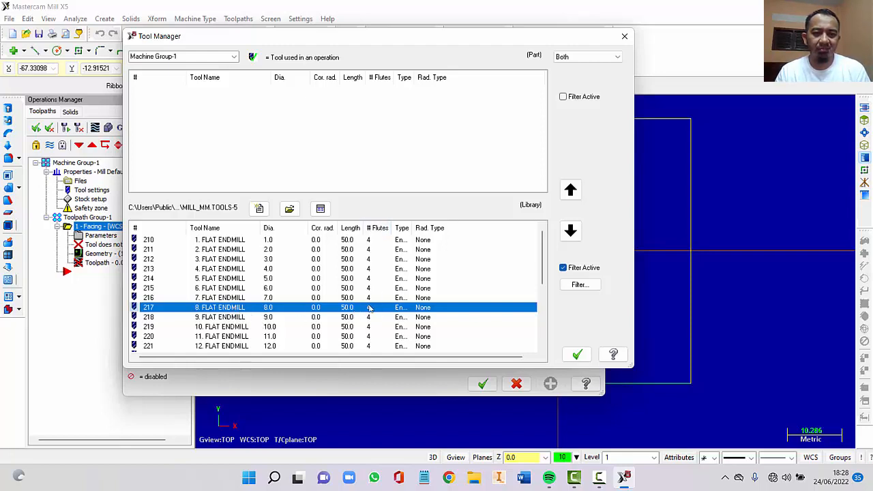
{"action": "double_click", "coordinate": [244, 310]}
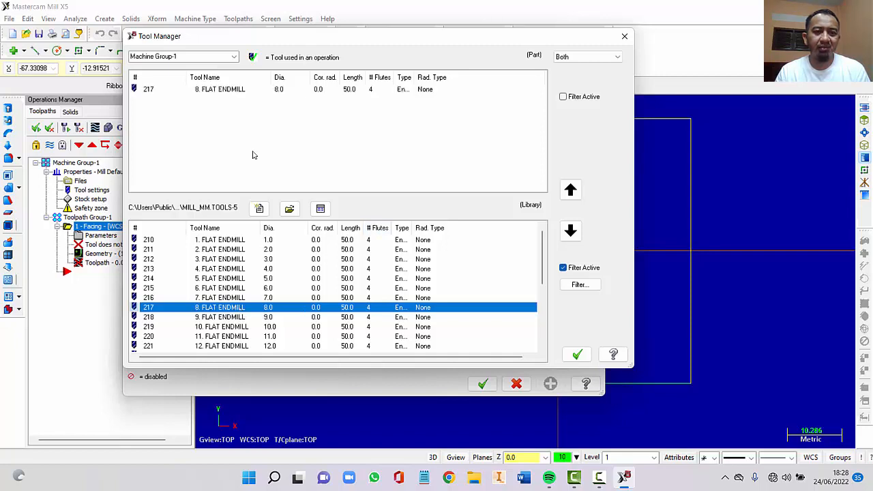
{"action": "left_click", "coordinate": [228, 92]}
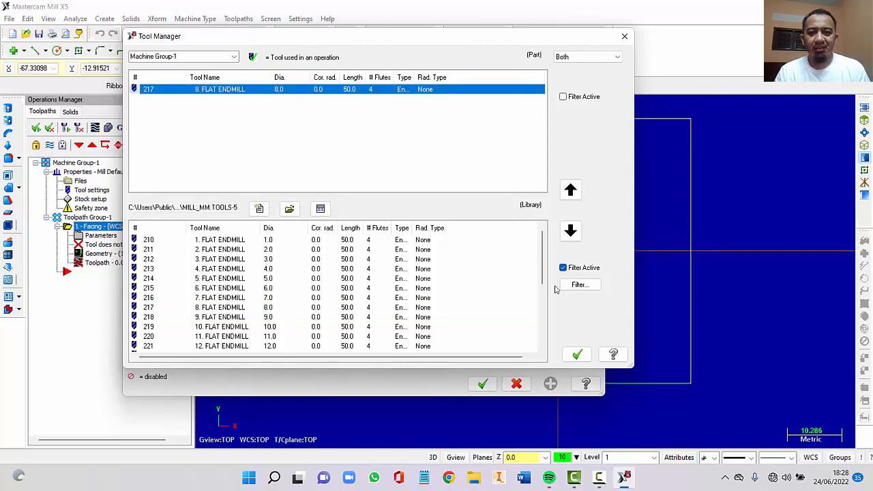
{"action": "left_click", "coordinate": [577, 355]}
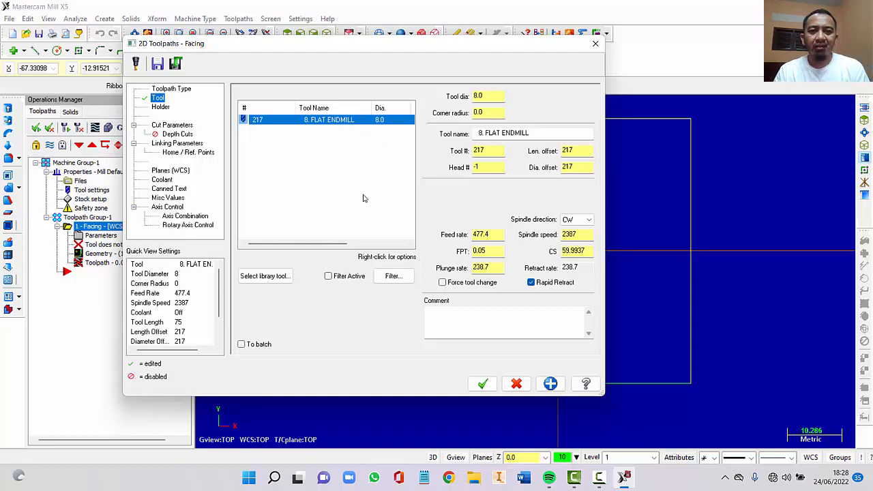
Review the 8 mm flat endmill's definition, including its geometry, tool type and cutting parameters
{"action": "double_click", "coordinate": [344, 121]}
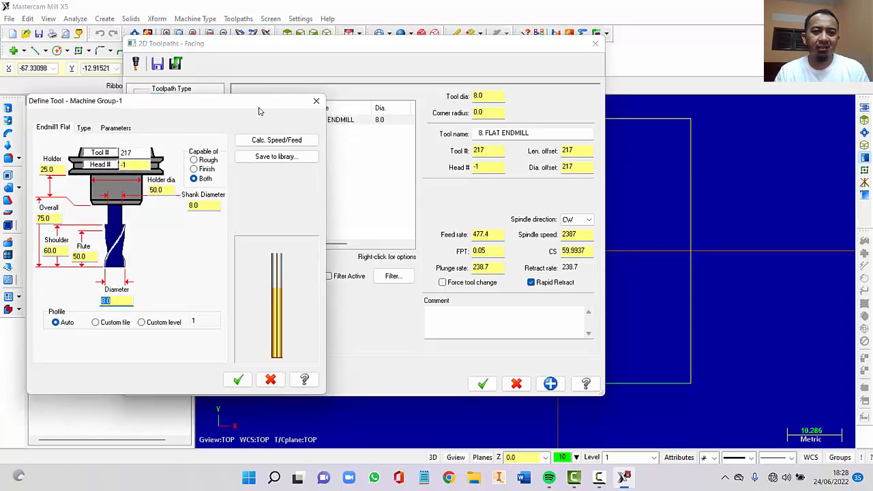
{"action": "left_click_drag", "start_coordinate": [245, 101], "coordinate": [456, 49]}
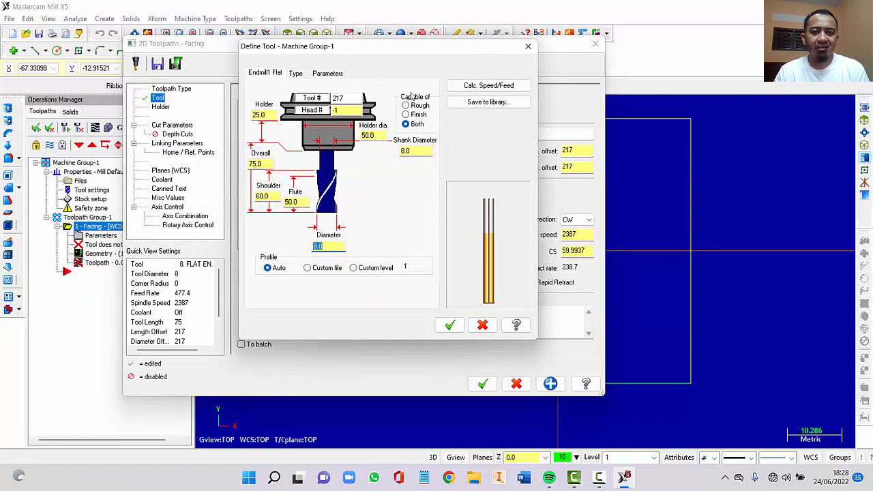
{"action": "left_click", "coordinate": [297, 75]}
{"action": "left_click", "coordinate": [328, 75]}
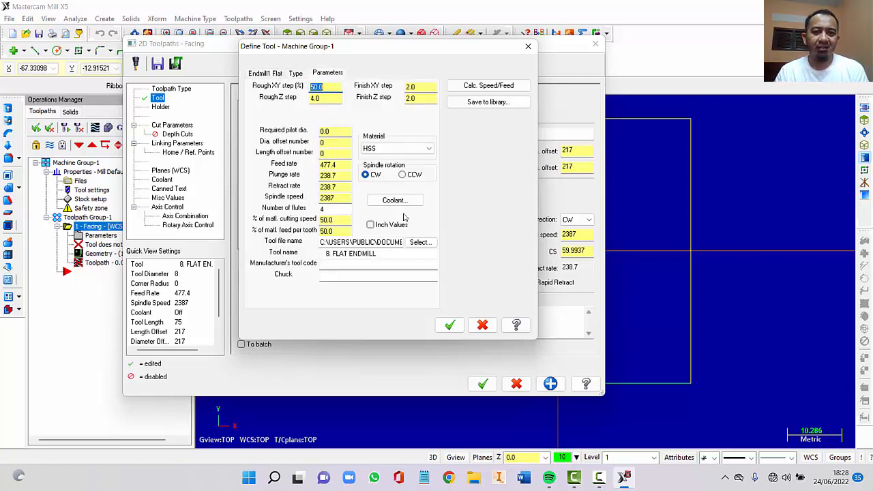
{"action": "left_click", "coordinate": [448, 326]}
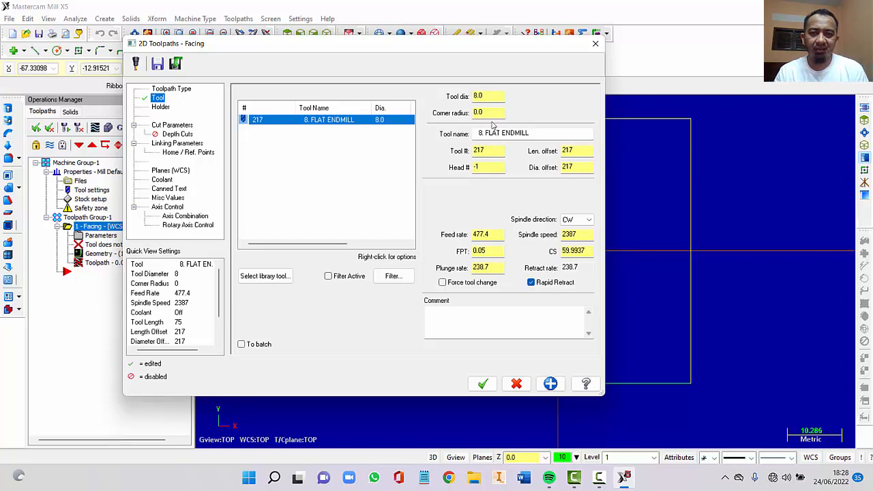
Set the facing tool's number to 1, head number to 0, and both length and diameter offsets to 1
{"action": "left_click", "coordinate": [486, 96]}
{"action": "left_click", "coordinate": [487, 112]}
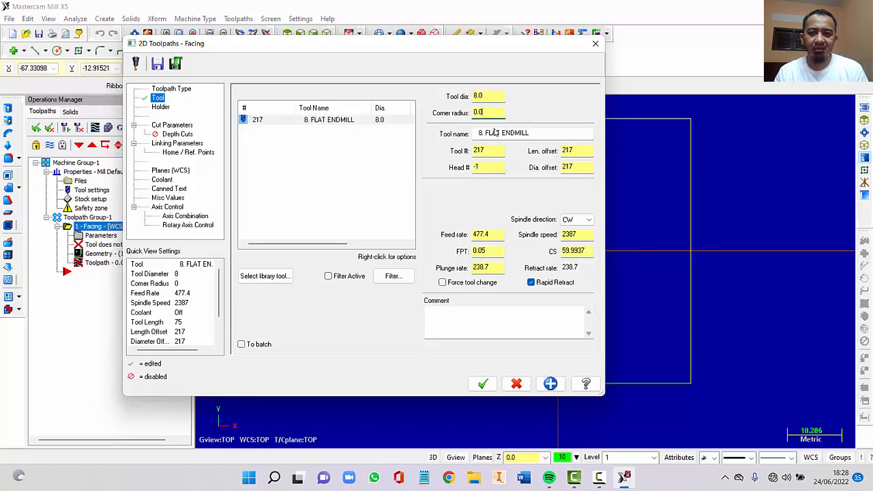
{"action": "left_click_drag", "start_coordinate": [494, 149], "coordinate": [463, 147]}
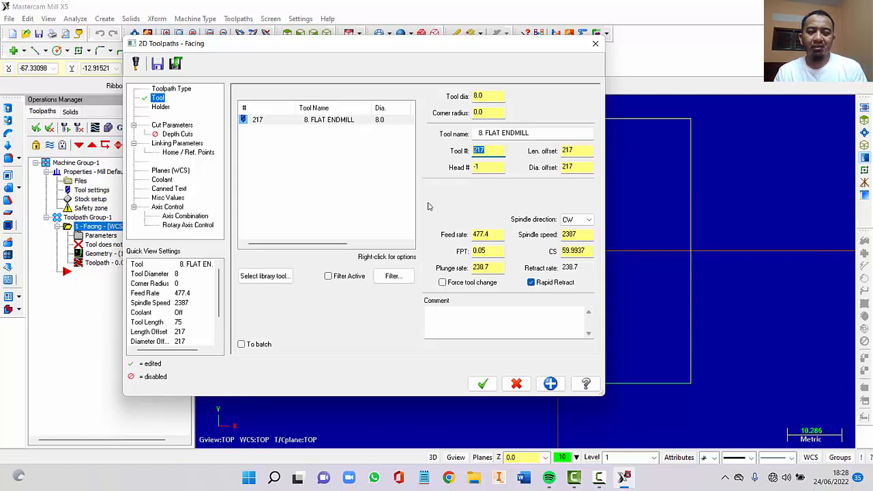
{"action": "type", "text": "1"}
{"action": "left_click", "coordinate": [482, 167]}
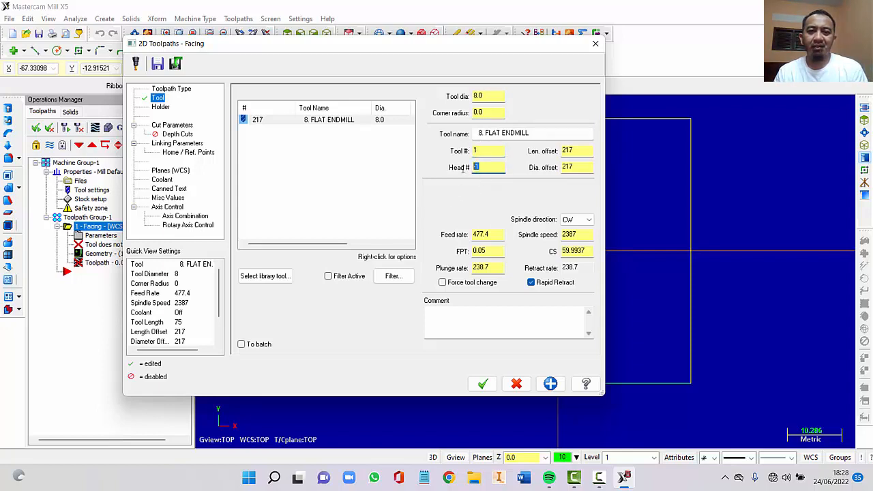
{"action": "type", "text": "0"}
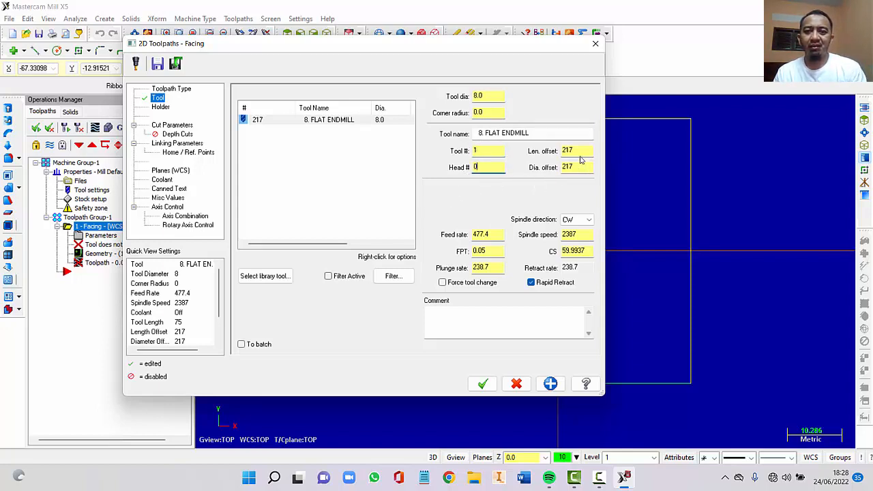
{"action": "left_click", "coordinate": [579, 151]}
{"action": "type", "text": "1"}
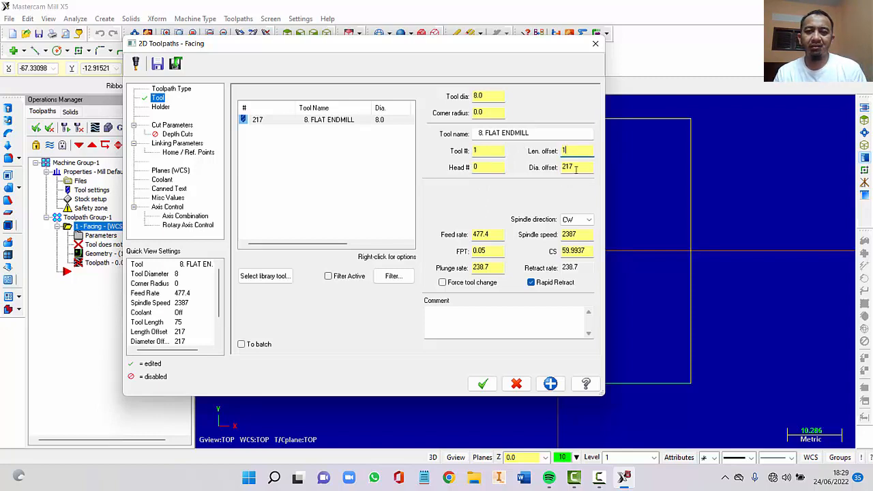
{"action": "left_click", "coordinate": [575, 168]}
{"action": "type", "text": "1"}
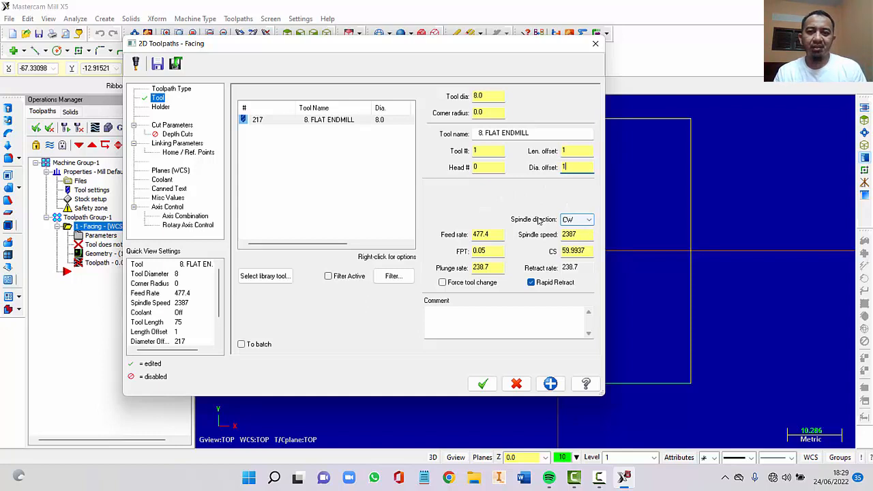
Set the spindle direction to CW and the spindle speed to 7000 for the facing operation
{"action": "left_click", "coordinate": [571, 221]}
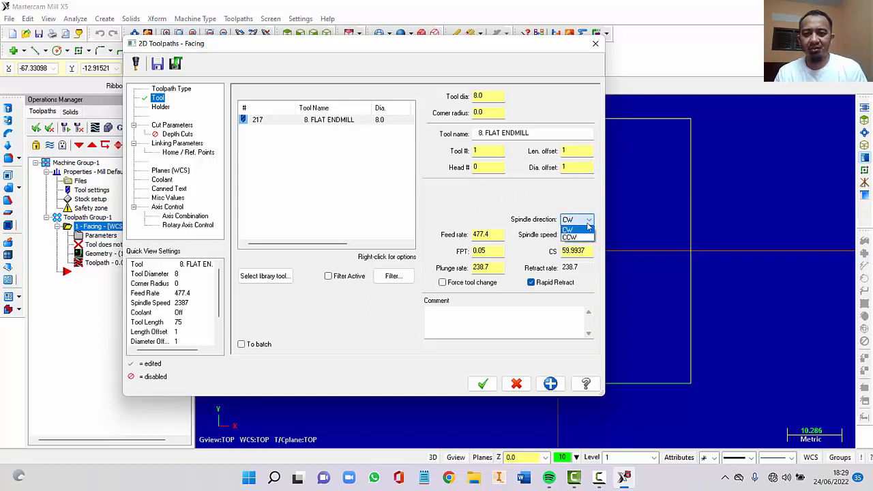
{"action": "left_click", "coordinate": [581, 230]}
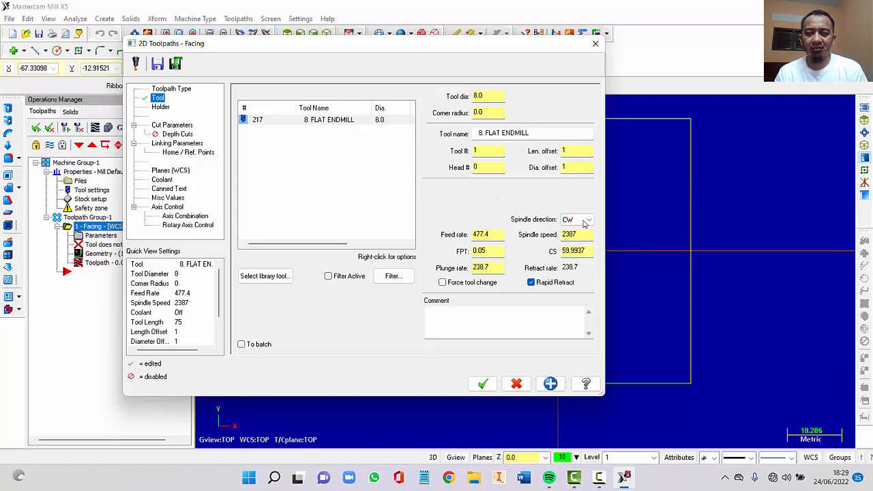
{"action": "left_click", "coordinate": [589, 220]}
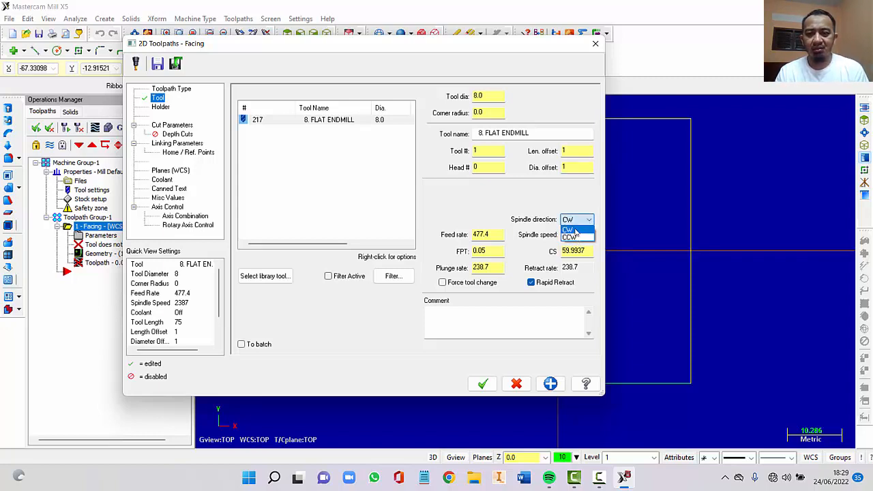
{"action": "left_click", "coordinate": [575, 230]}
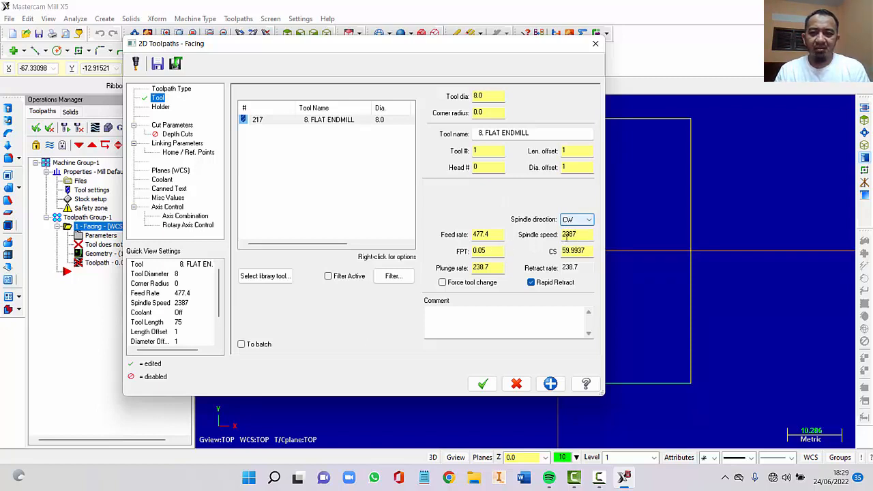
{"action": "left_click_drag", "start_coordinate": [585, 234], "coordinate": [546, 238]}
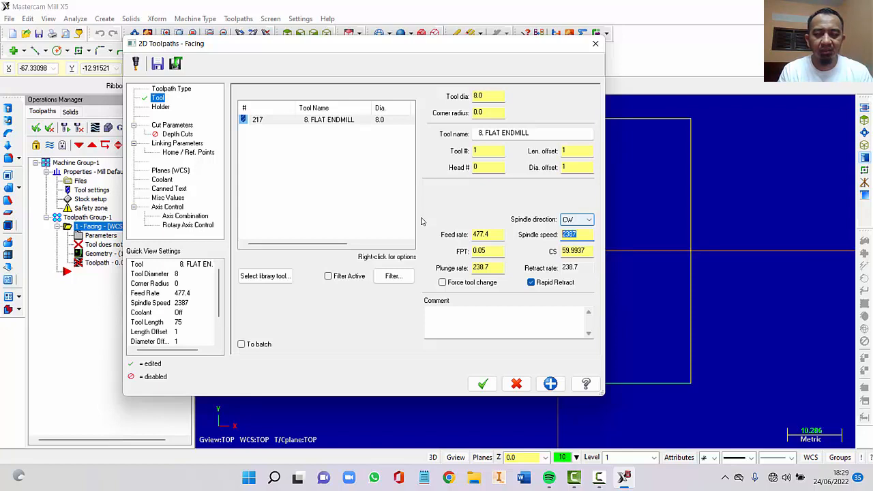
{"action": "type", "text": "7000"}
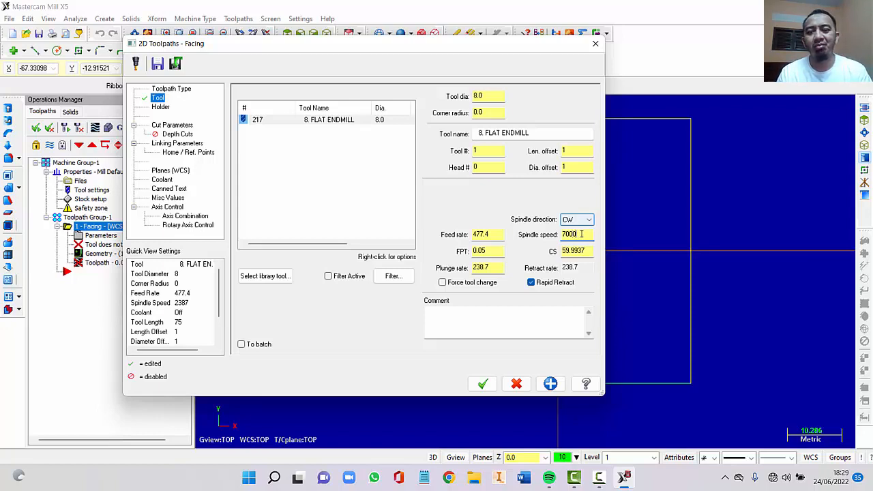
Set the facing operation's feed rate to 200 and plunge rate to 50
{"action": "double_click", "coordinate": [489, 234]}
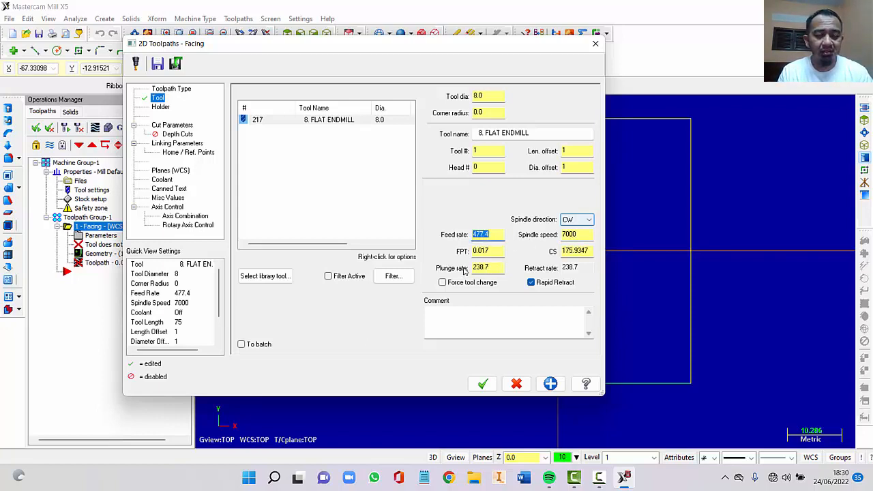
{"action": "type", "text": "200"}
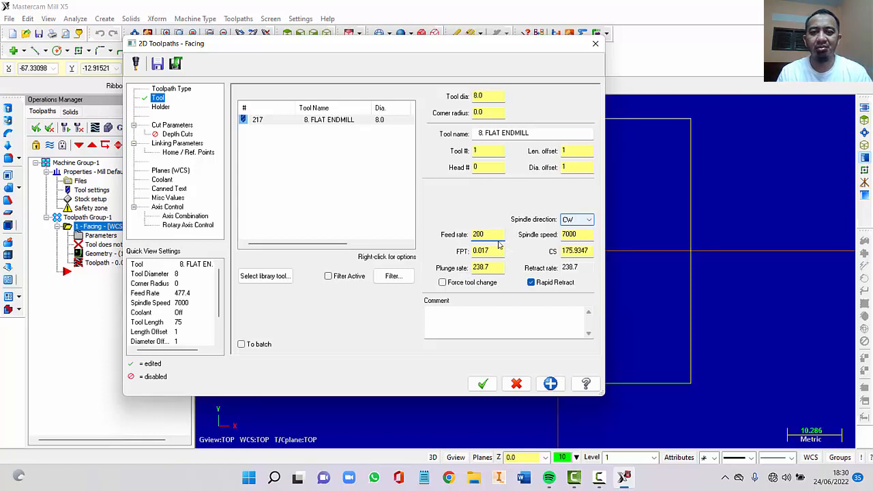
{"action": "left_click", "coordinate": [497, 266]}
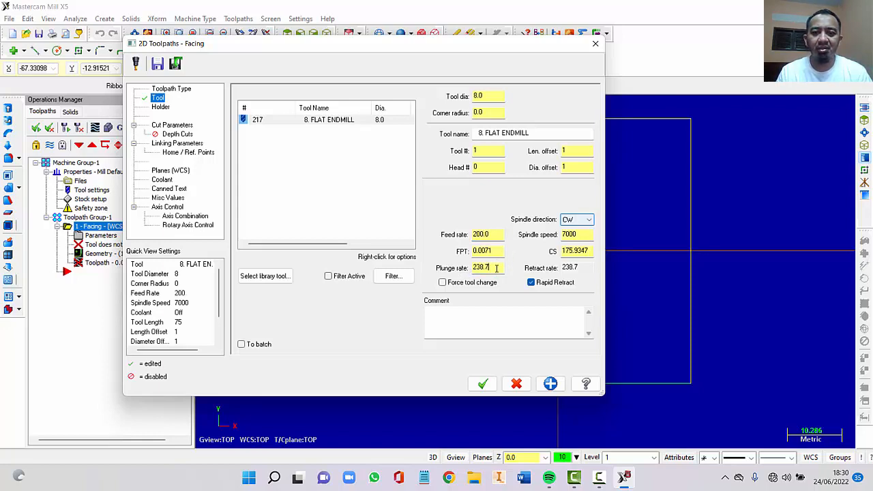
{"action": "left_click_drag", "start_coordinate": [497, 266], "coordinate": [462, 265]}
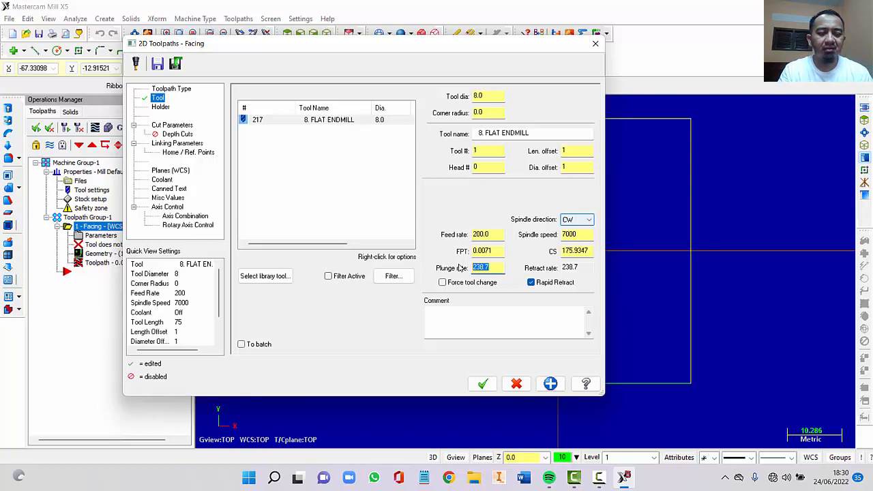
{"action": "type", "text": "50"}
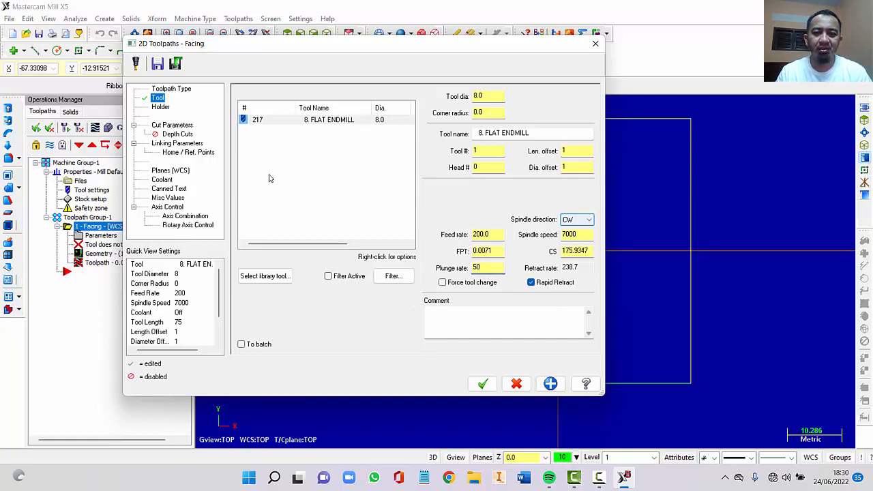
Load the BT40.holders library in the facing operation's holder settings
{"action": "left_click", "coordinate": [160, 108]}
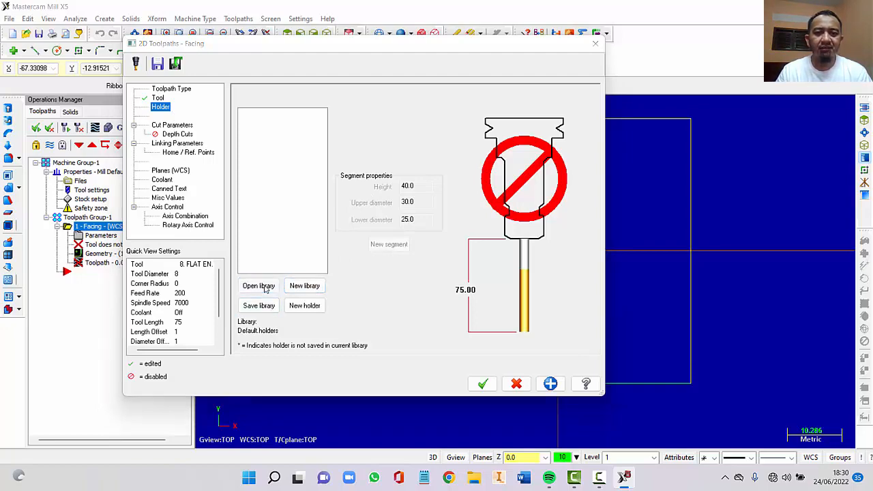
{"action": "left_click", "coordinate": [265, 287]}
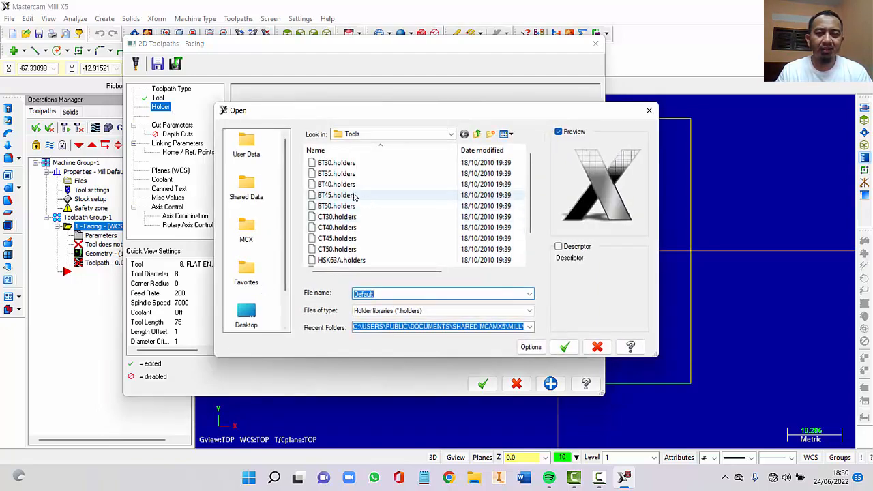
{"action": "left_click", "coordinate": [335, 185]}
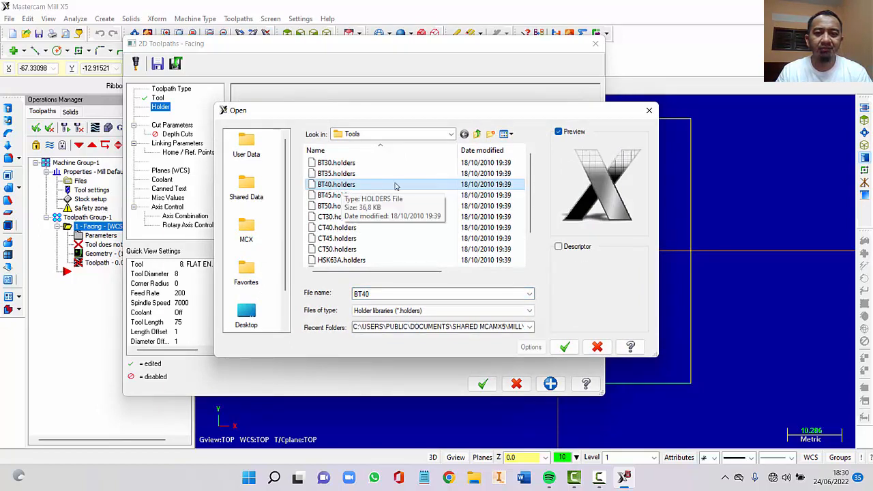
{"action": "left_click_drag", "start_coordinate": [531, 195], "coordinate": [531, 239]}
{"action": "scroll", "coordinate": [536, 252], "scroll_direction": "up", "scroll_amount": 1}
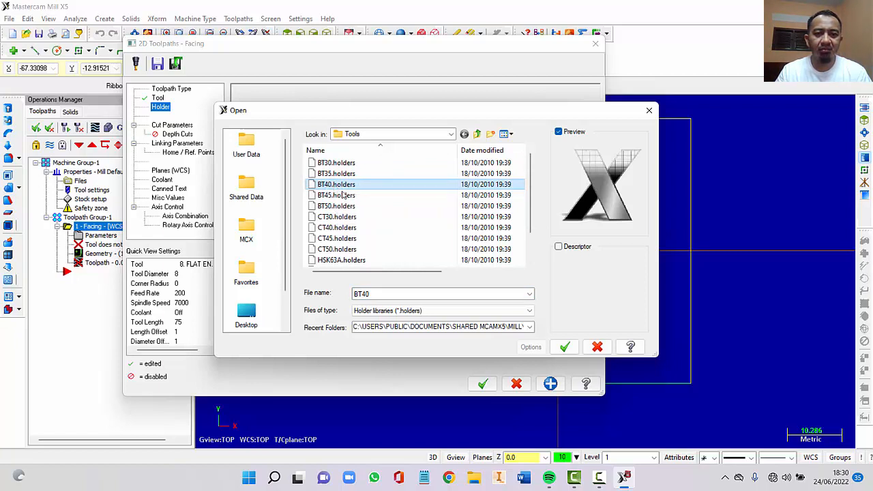
{"action": "left_click", "coordinate": [564, 351]}
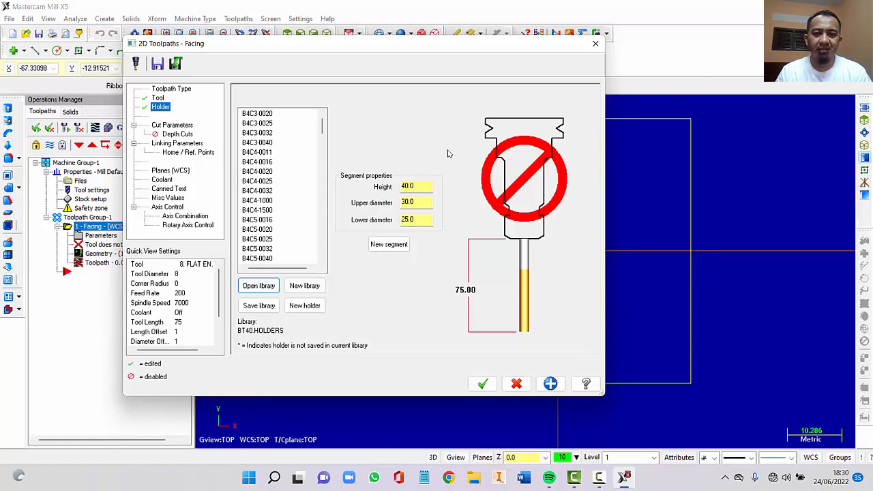
Compare the One way, One pass and Dynamic styles in the facing cut parameters, and set the style to Zigzag
{"action": "left_click", "coordinate": [174, 125]}
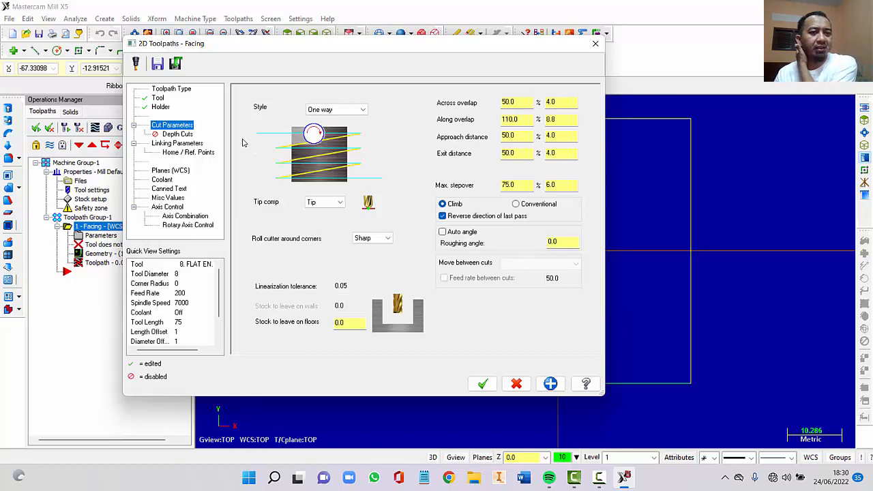
{"action": "left_click", "coordinate": [343, 111]}
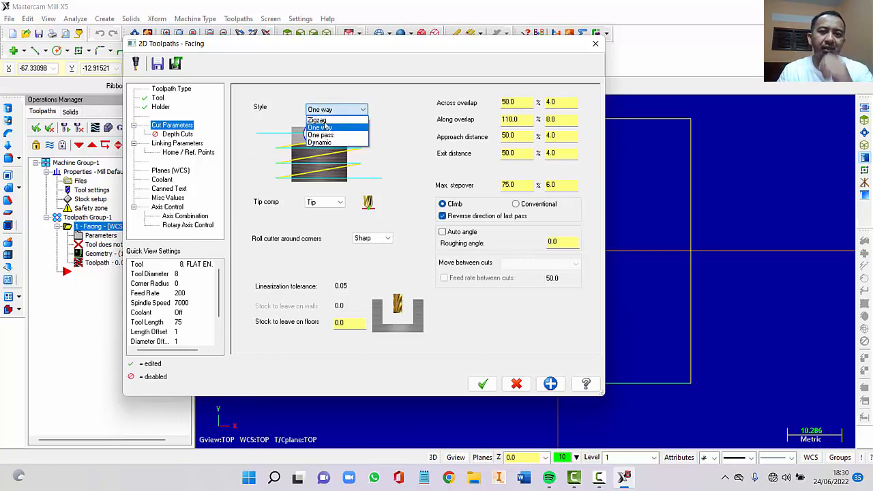
{"action": "left_click", "coordinate": [334, 121]}
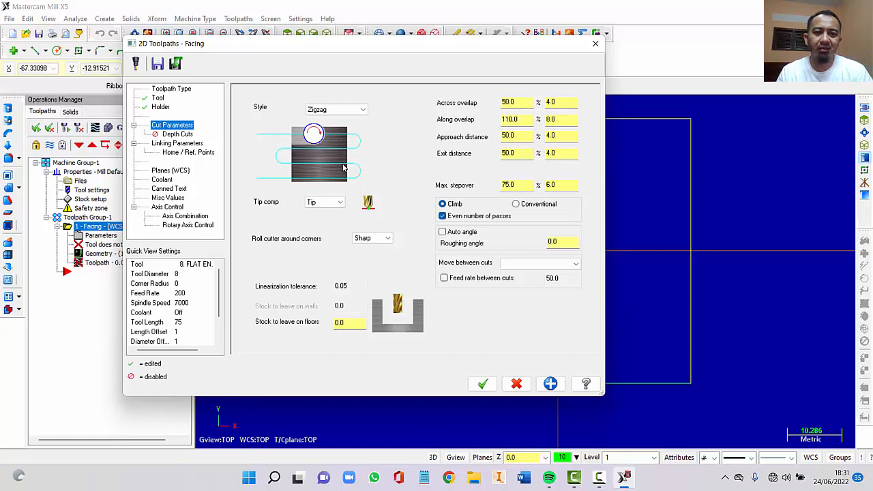
{"action": "left_click", "coordinate": [362, 110]}
{"action": "left_click", "coordinate": [343, 128]}
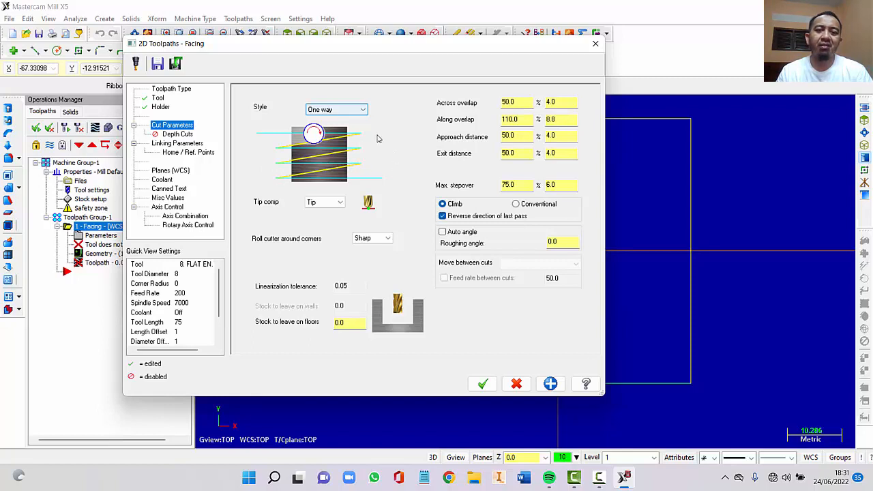
{"action": "left_click", "coordinate": [363, 110]}
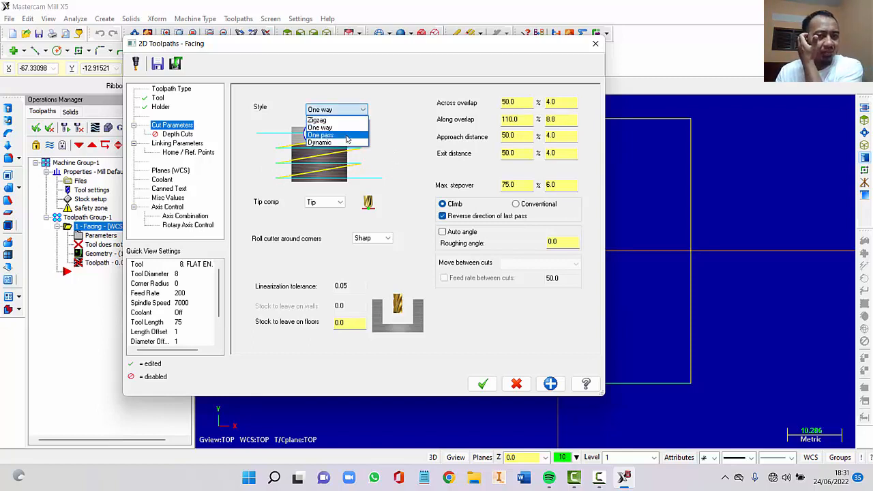
{"action": "left_click", "coordinate": [348, 135]}
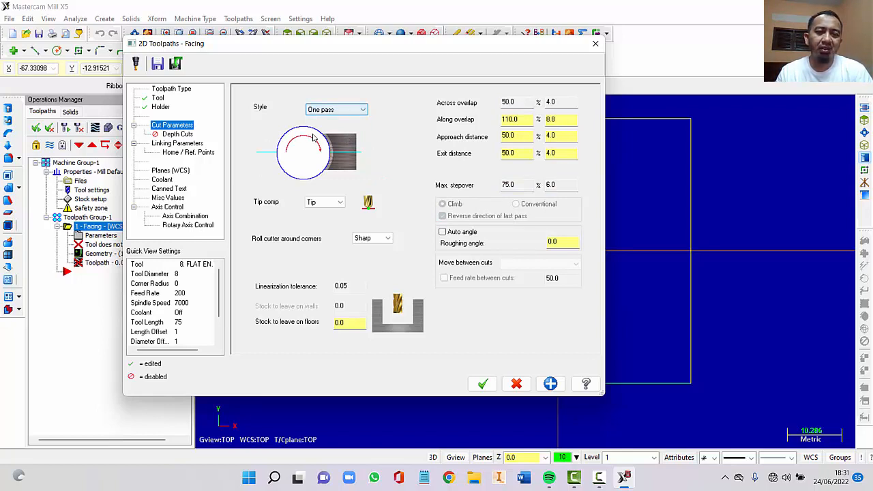
{"action": "left_click", "coordinate": [363, 109]}
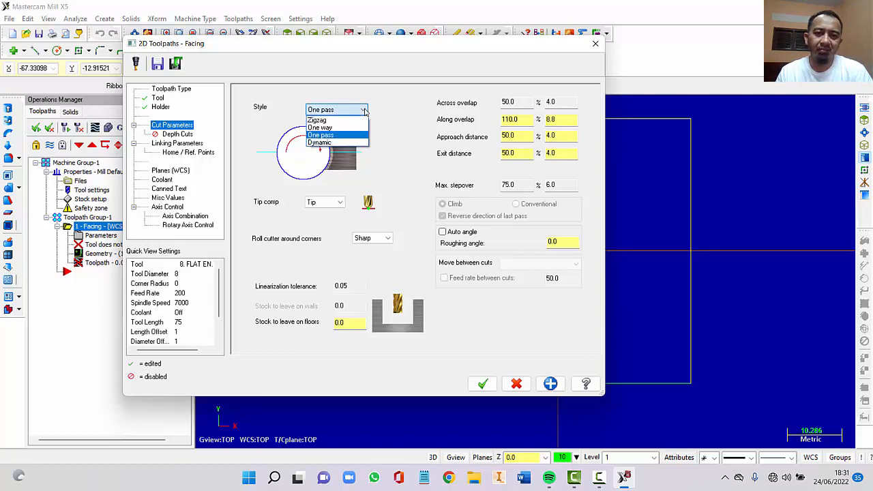
{"action": "left_click", "coordinate": [351, 142]}
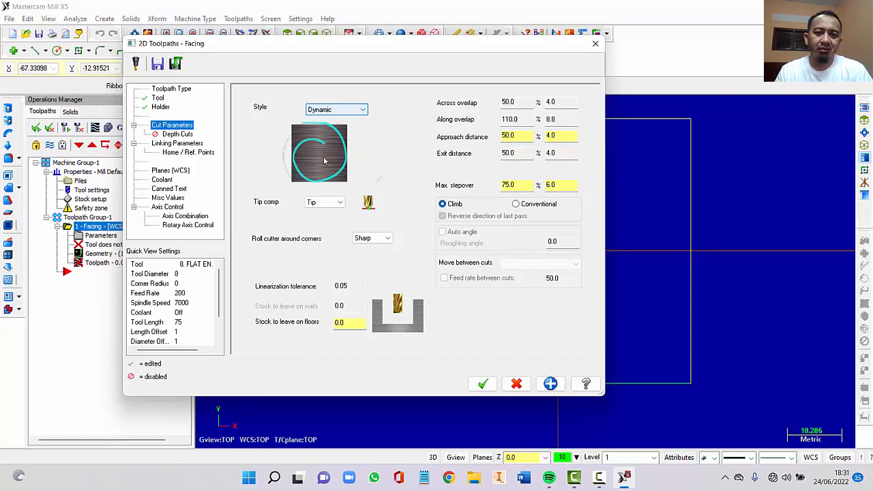
{"action": "left_click", "coordinate": [363, 110]}
{"action": "left_click", "coordinate": [345, 120]}
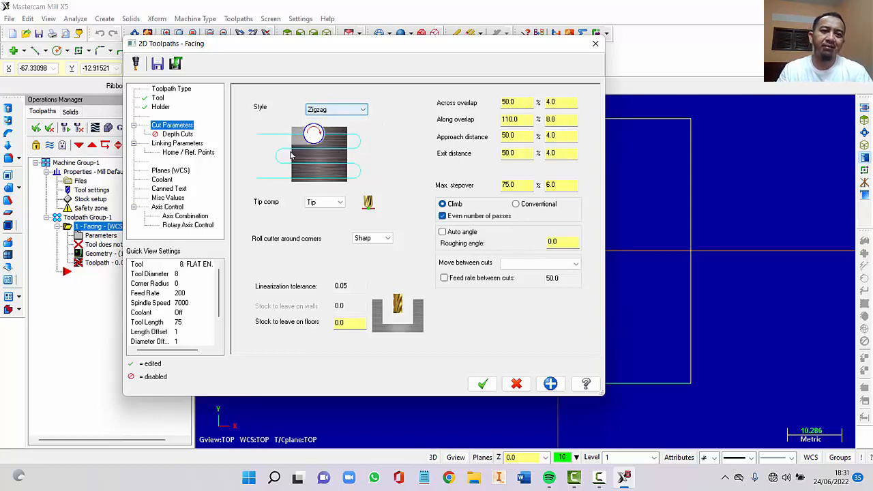
Enable depth cuts for the facing operation and set the max rough step to 0.5
{"action": "left_click", "coordinate": [189, 134]}
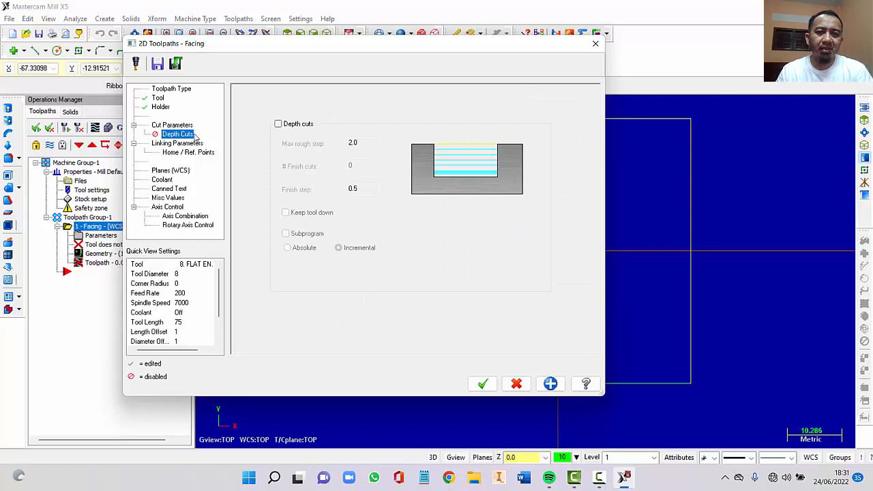
{"action": "left_click", "coordinate": [278, 124]}
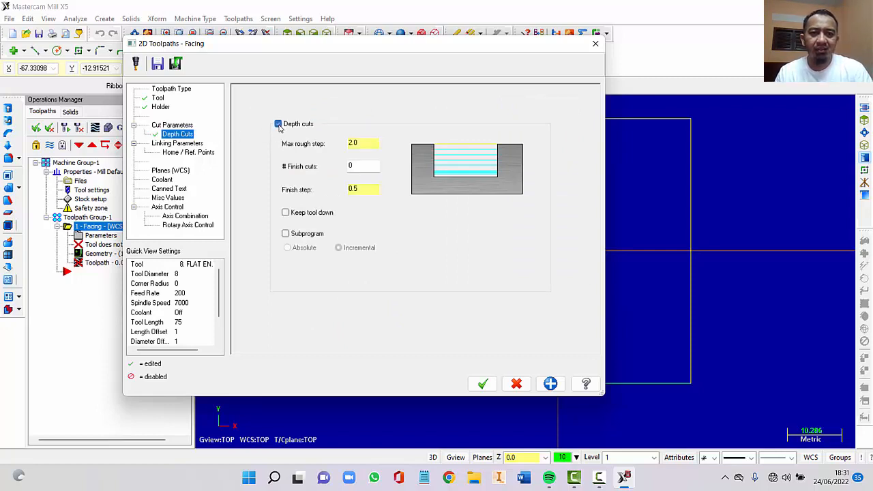
{"action": "left_click", "coordinate": [367, 142]}
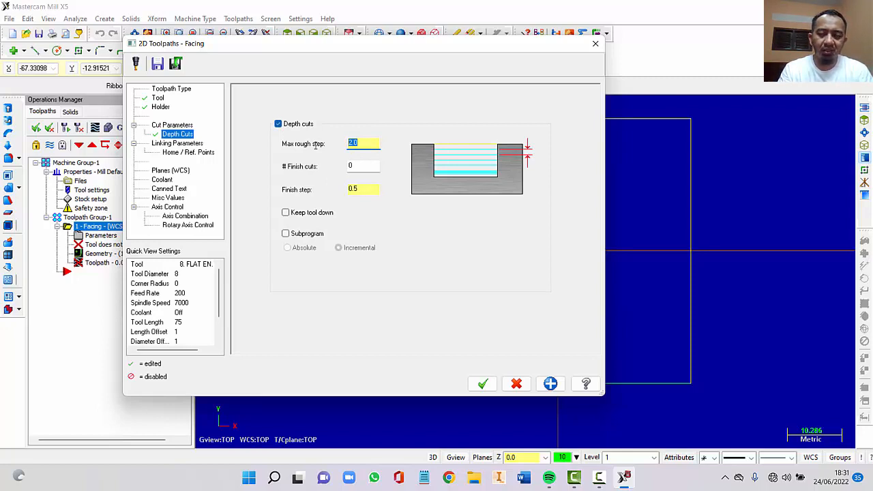
{"action": "type", "text": "0.5"}
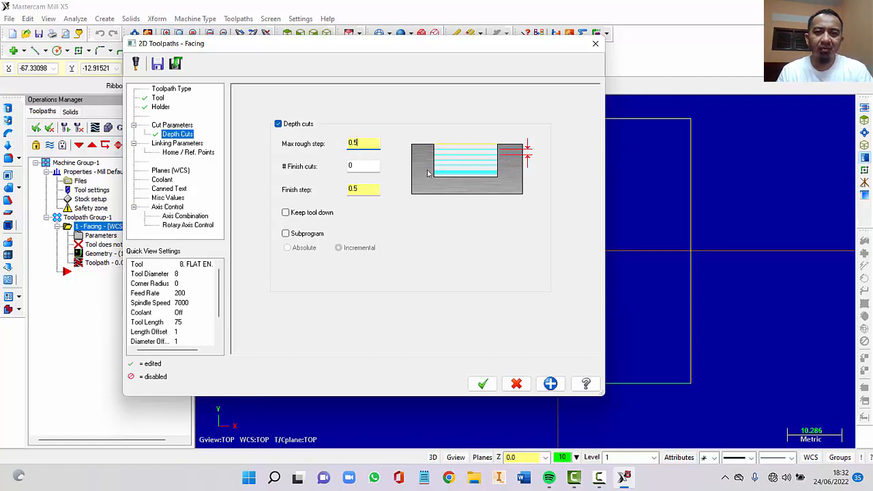
{"action": "left_click", "coordinate": [196, 145]}
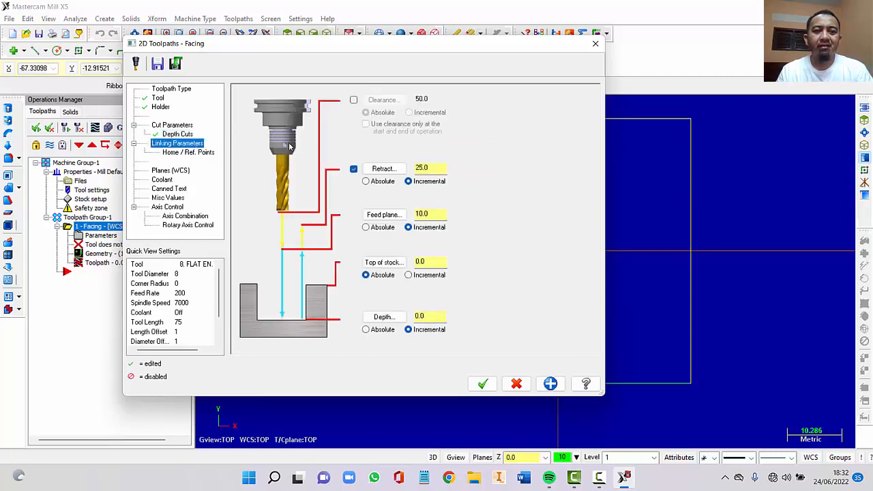
{"action": "left_click", "coordinate": [179, 135]}
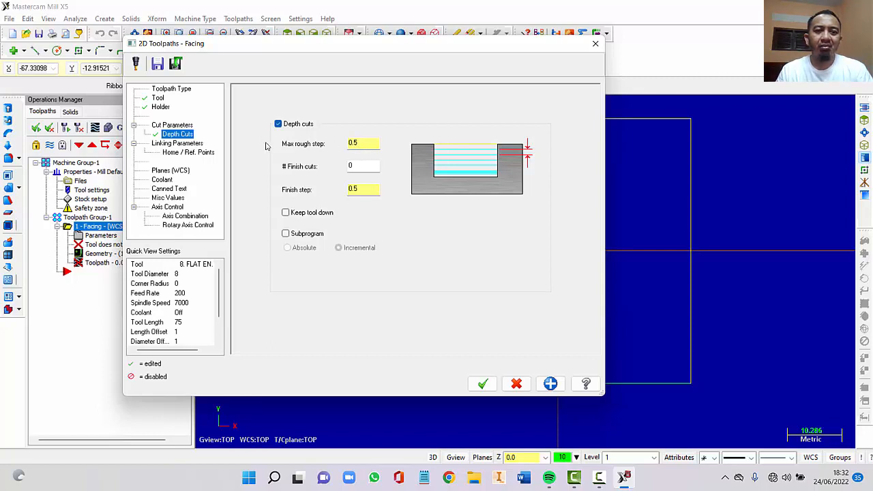
{"action": "left_click", "coordinate": [200, 146]}
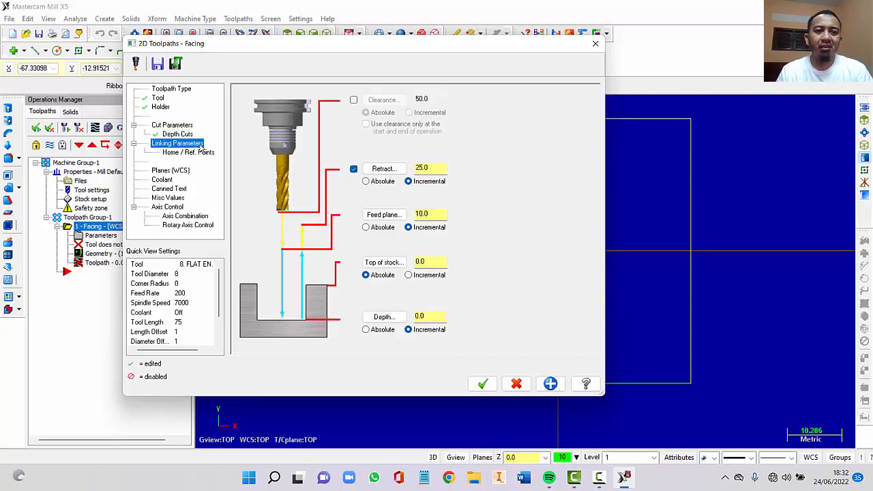
{"action": "left_click", "coordinate": [430, 316]}
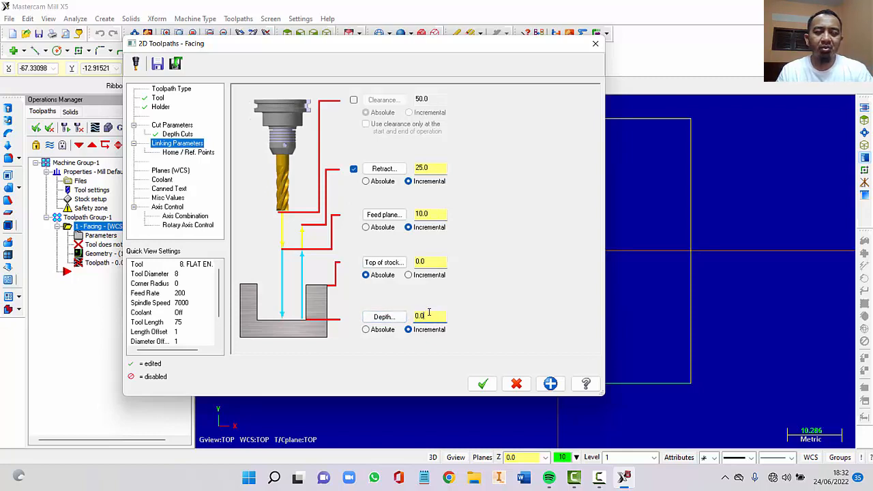
{"action": "left_click", "coordinate": [178, 134]}
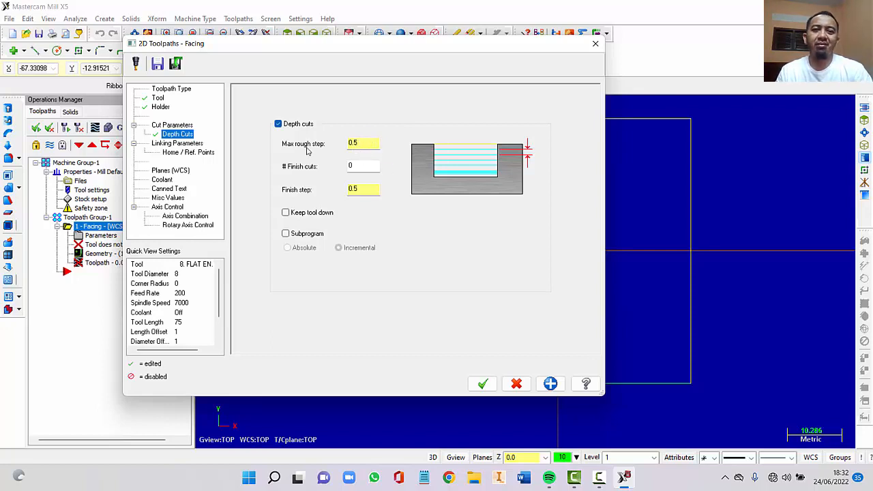
{"action": "left_click", "coordinate": [362, 144]}
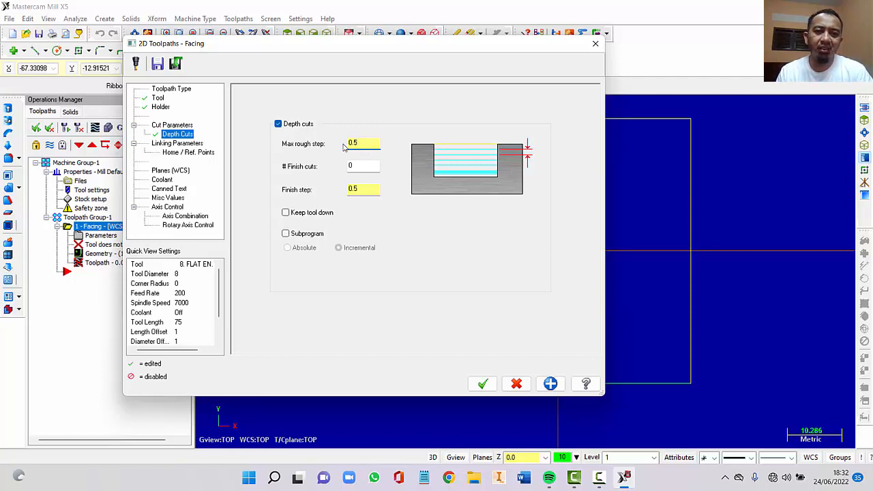
Set the facing operation's incremental retract height to 10 in the linking parameters
{"action": "left_click", "coordinate": [191, 144]}
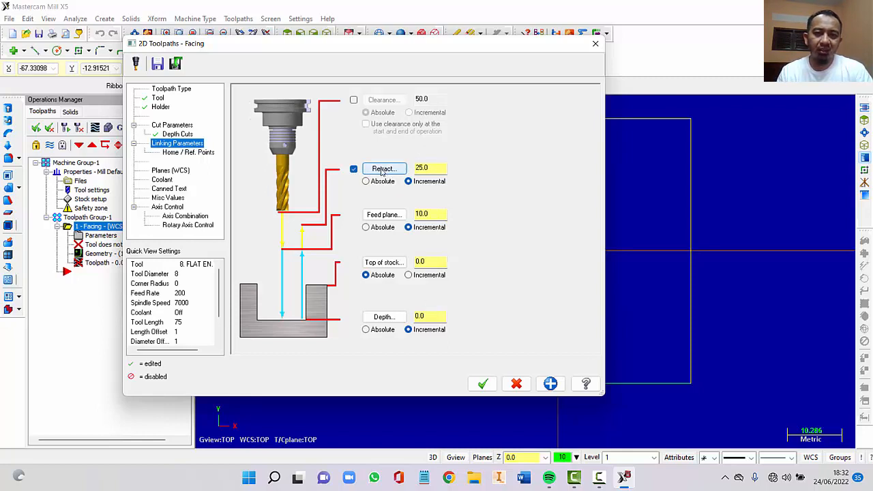
{"action": "left_click", "coordinate": [435, 168]}
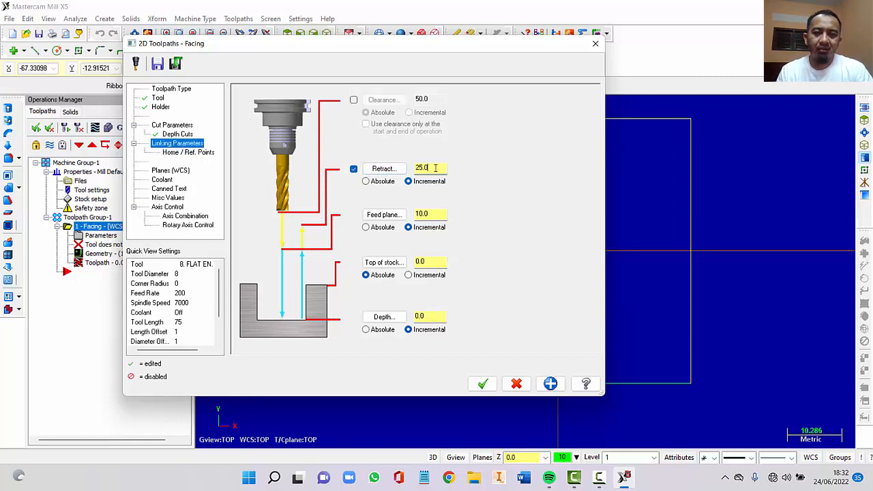
{"action": "double_click", "coordinate": [435, 168]}
{"action": "type", "text": "10"}
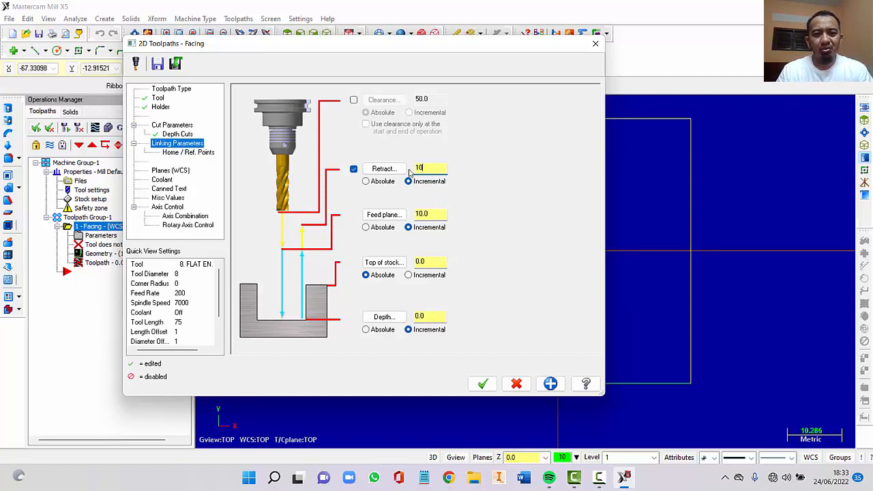
Set the facing operation's incremental feed plane to 5 and its incremental depth to -0.5
{"action": "left_click", "coordinate": [434, 214]}
{"action": "left_click_drag", "start_coordinate": [434, 214], "coordinate": [414, 214]}
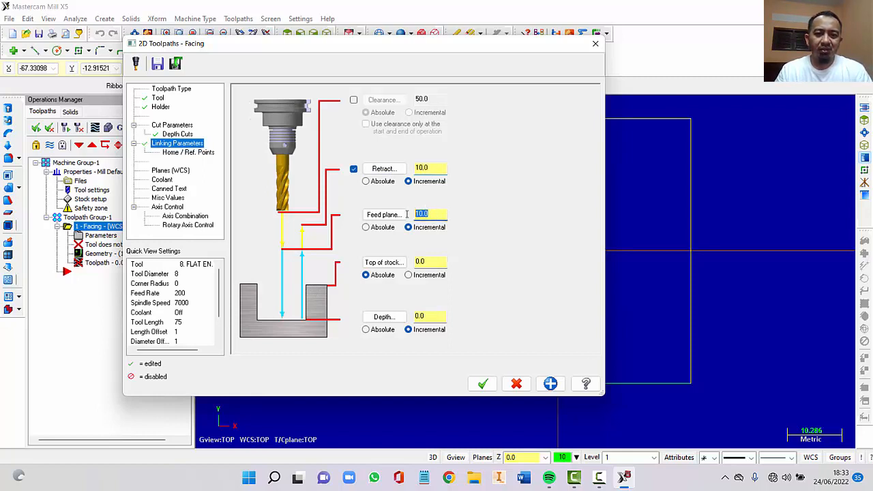
{"action": "type", "text": "5"}
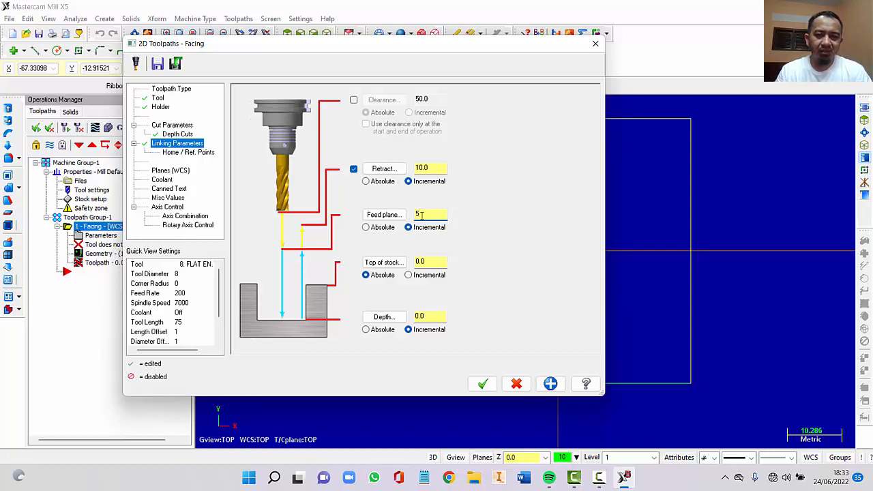
{"action": "left_click", "coordinate": [425, 261]}
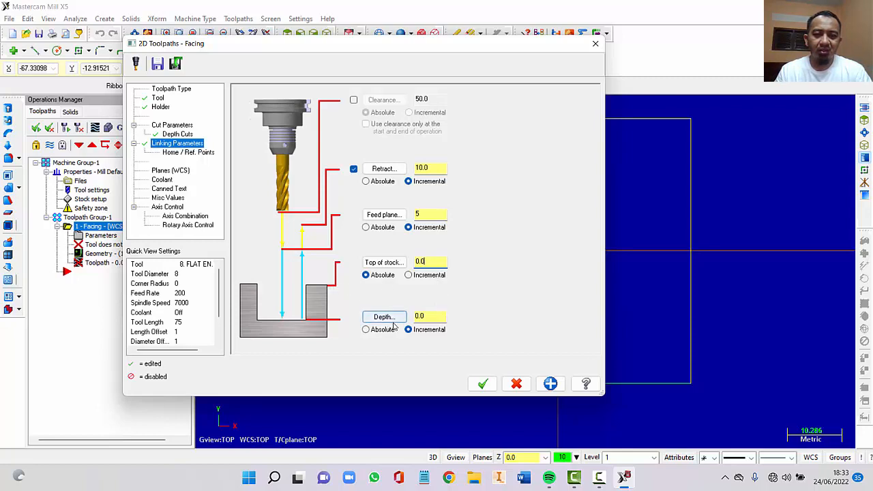
{"action": "left_click", "coordinate": [432, 315]}
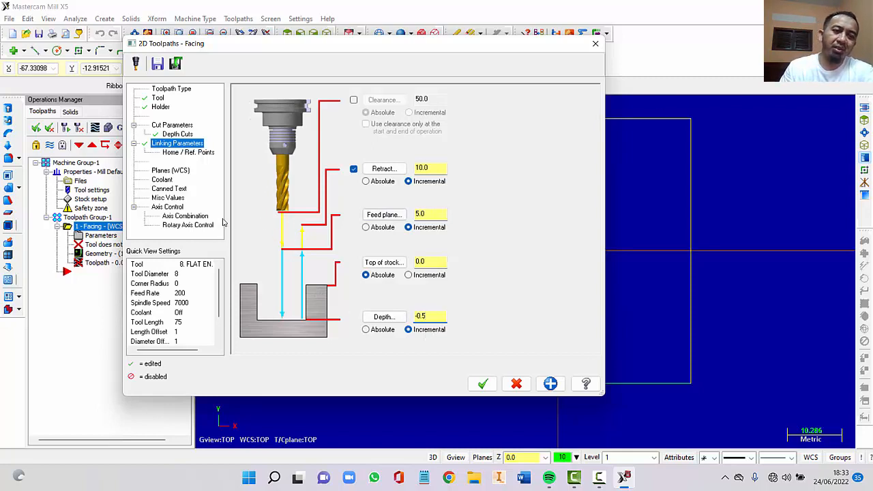
Check the facing operation's home position and work planes, and turn on flood coolant
{"action": "left_click", "coordinate": [195, 154]}
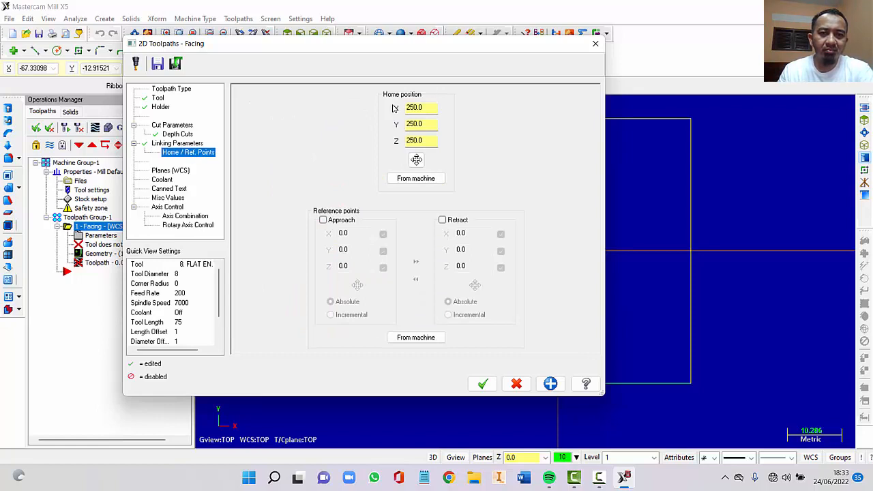
{"action": "left_click", "coordinate": [178, 170]}
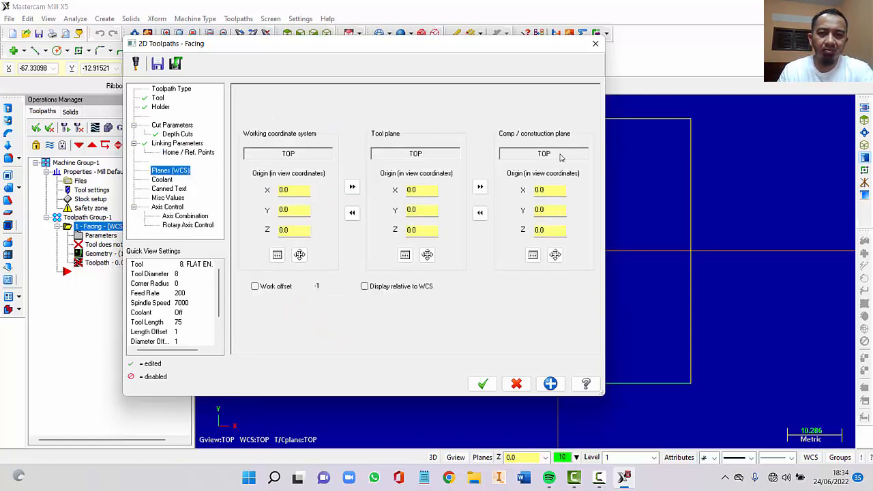
{"action": "left_click", "coordinate": [164, 179]}
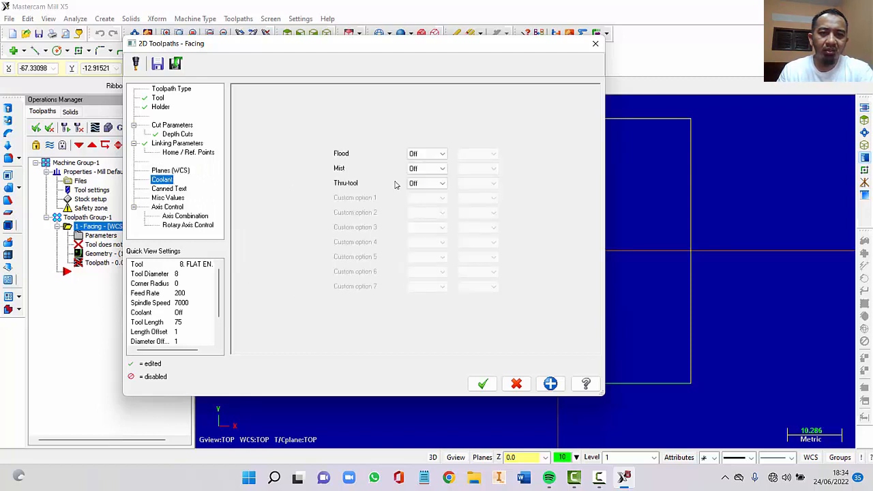
{"action": "left_click", "coordinate": [429, 154]}
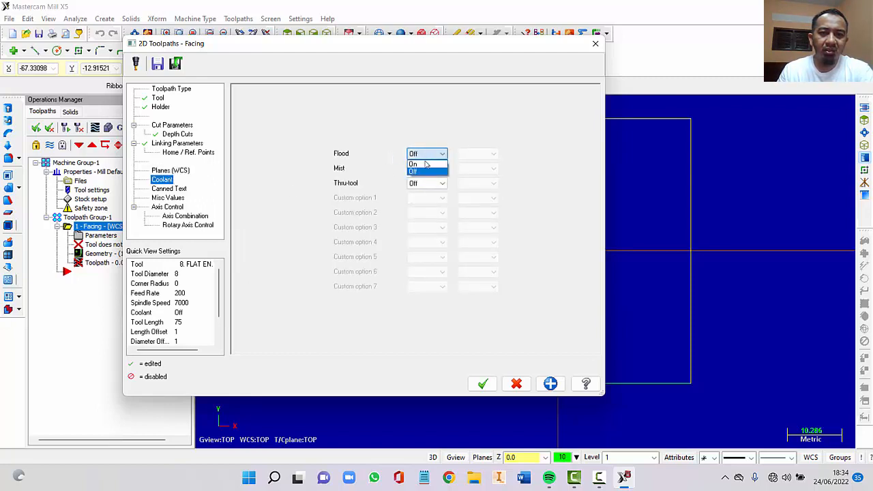
{"action": "left_click", "coordinate": [424, 167]}
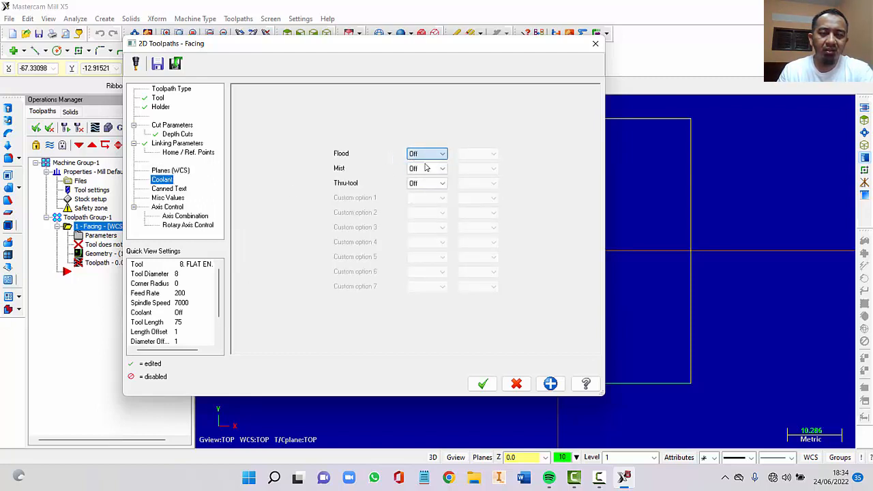
Look through the remaining canned text, misc values and axis settings, then accept the facing parameters and regenerate the toolpath
{"action": "left_click", "coordinate": [171, 189]}
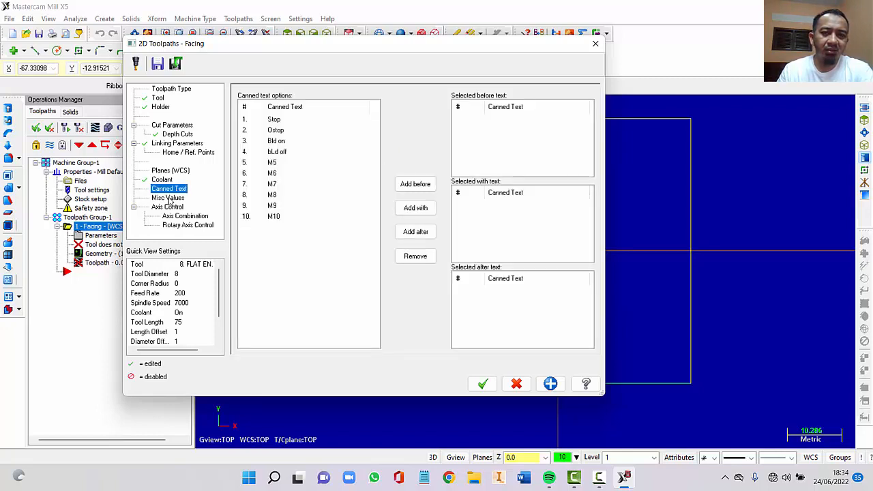
{"action": "left_click", "coordinate": [171, 198]}
{"action": "left_click", "coordinate": [175, 210]}
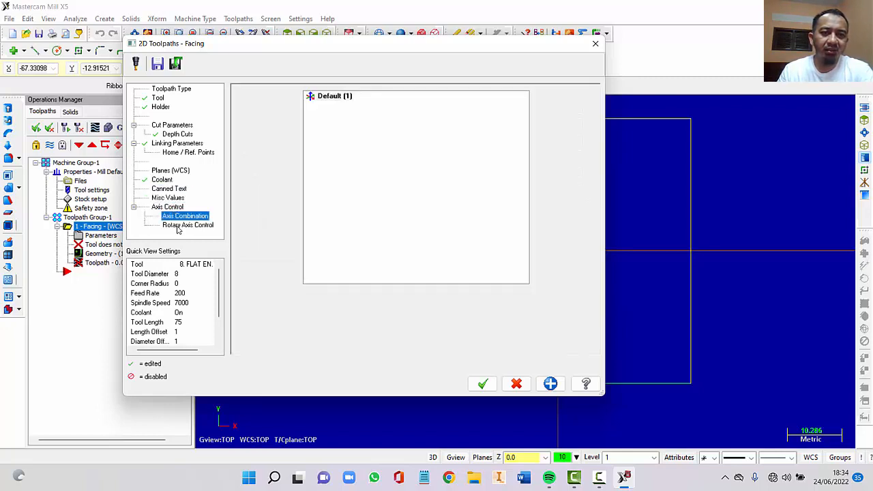
{"action": "left_click", "coordinate": [551, 384]}
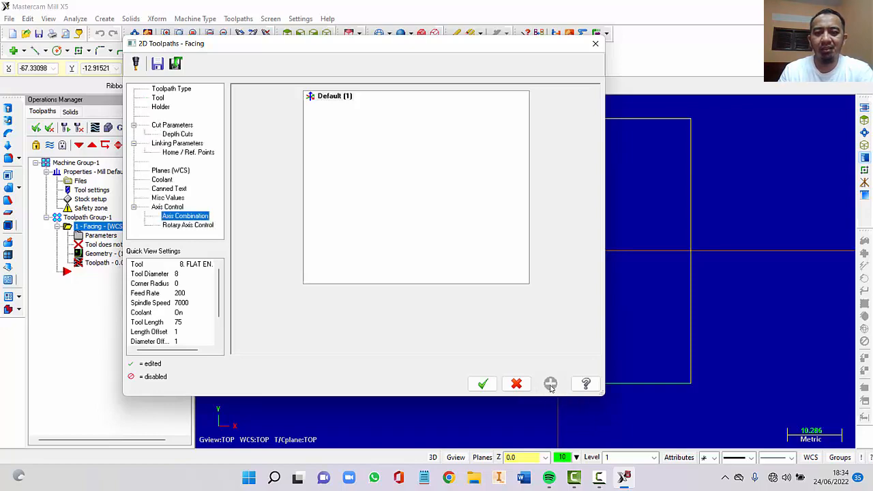
{"action": "left_click", "coordinate": [482, 385]}
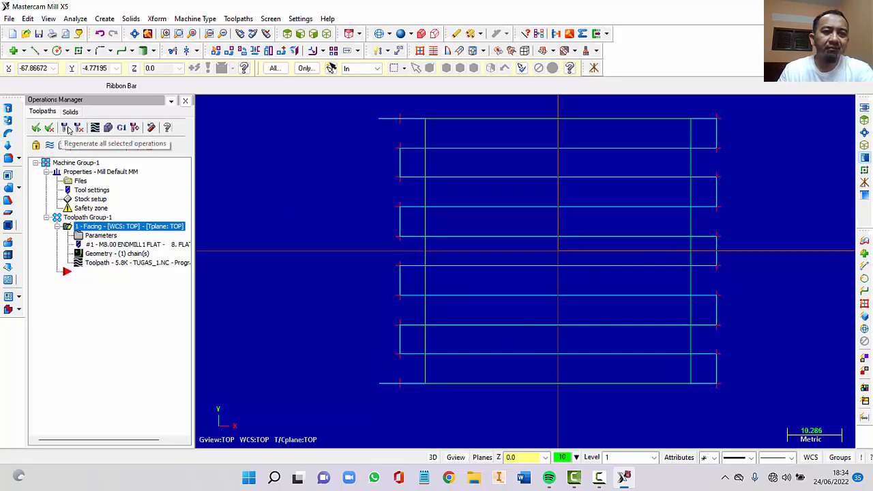
{"action": "left_click", "coordinate": [66, 128]}
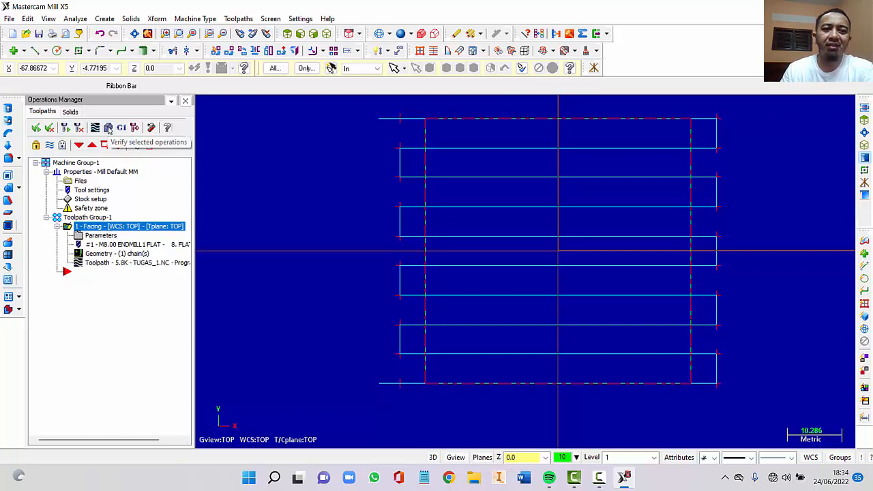
Verify the facing operation by running the cutting simulation at a reduced speed in the top view
{"action": "left_click", "coordinate": [109, 130]}
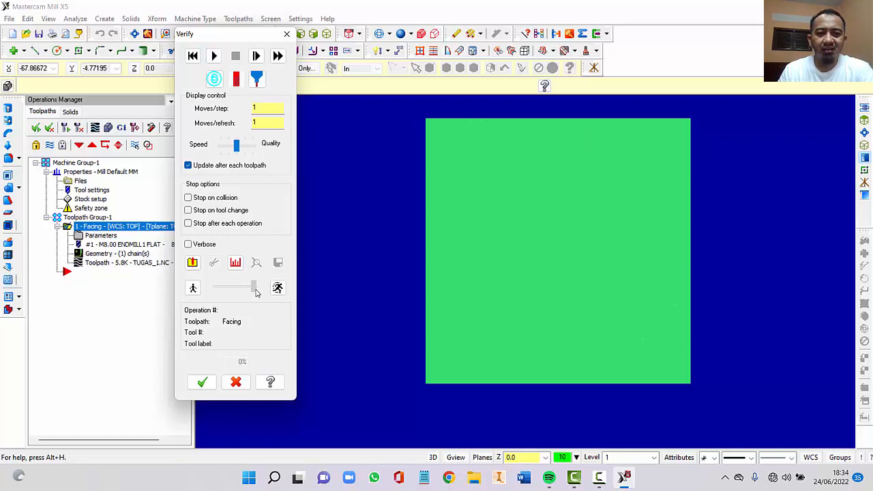
{"action": "mouse_move", "coordinate": [256, 292]}
{"action": "left_mouse_down"}
{"action": "mouse_move", "coordinate": [225, 292]}
{"action": "mouse_move", "coordinate": [239, 292]}
{"action": "left_mouse_up"}
{"action": "left_click", "coordinate": [214, 56]}
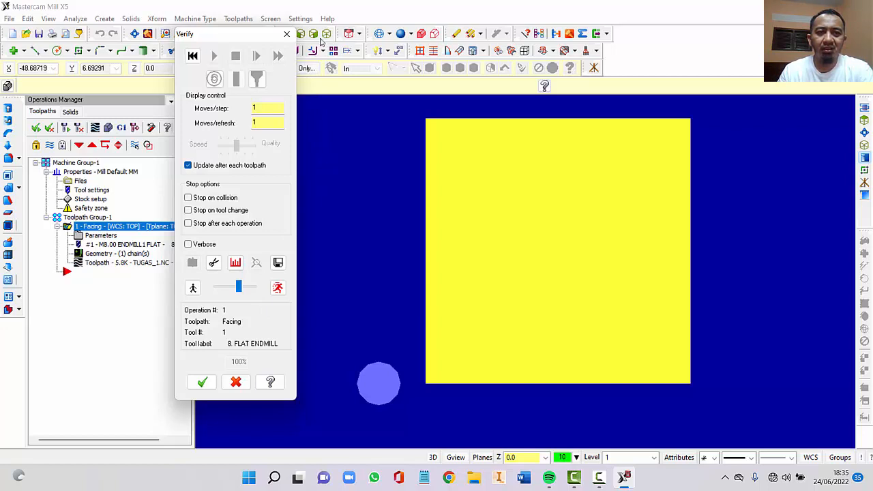
Restart the facing verification and run the simulation in the isometric view
{"action": "left_click", "coordinate": [193, 56]}
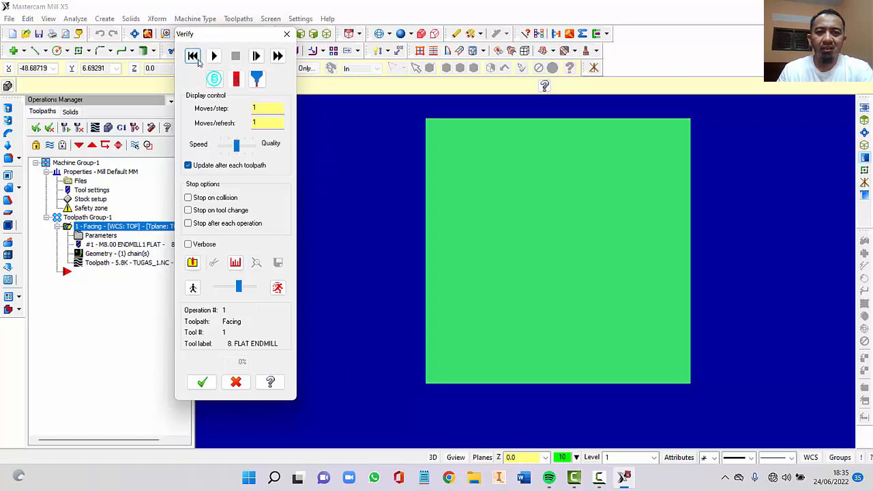
{"action": "left_click", "coordinate": [326, 35]}
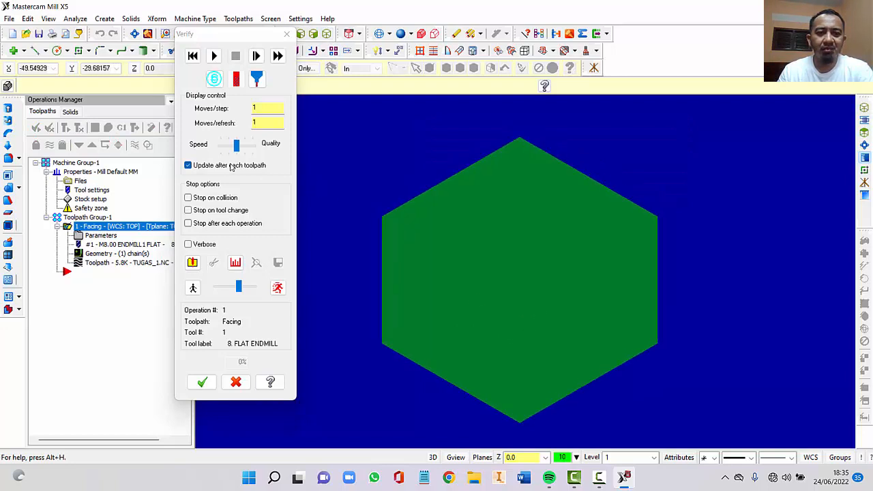
{"action": "left_click", "coordinate": [213, 56]}
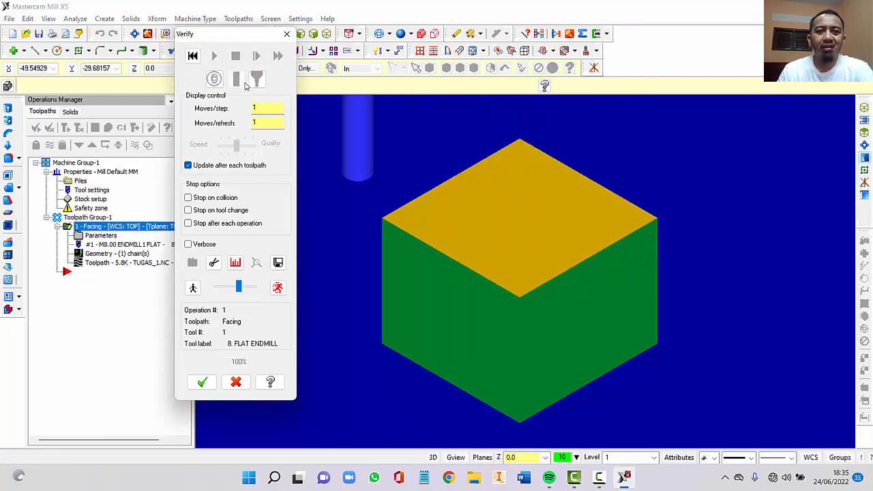
Rerun the facing simulation from the start at a slower speed and examine the cut closely at the stock's corner
{"action": "left_click_drag", "start_coordinate": [238, 287], "coordinate": [222, 286]}
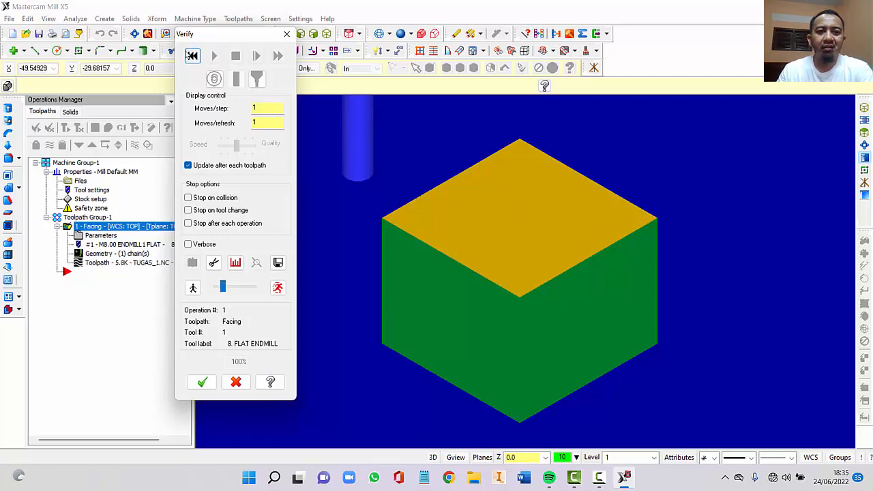
{"action": "left_click", "coordinate": [192, 55]}
{"action": "left_click", "coordinate": [215, 56]}
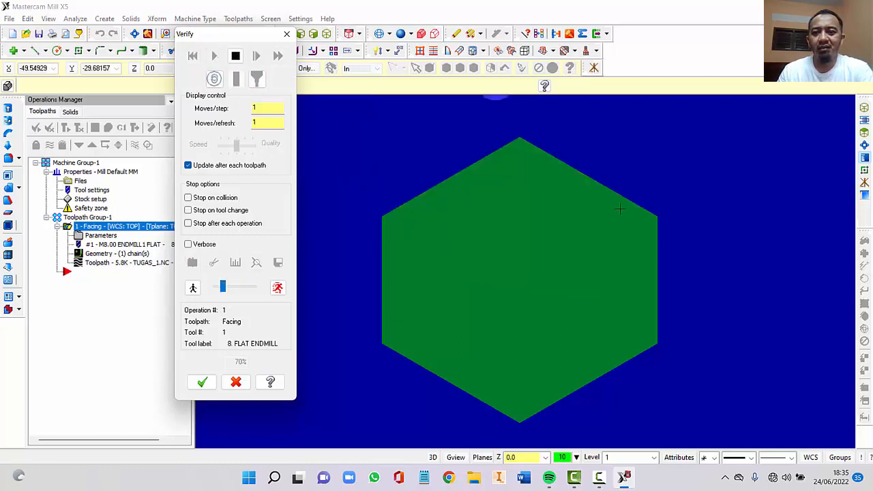
{"action": "scroll", "coordinate": [647, 228], "scroll_direction": "up", "scroll_amount": 3}
{"action": "scroll", "coordinate": [647, 232], "scroll_direction": "up", "scroll_amount": 7}
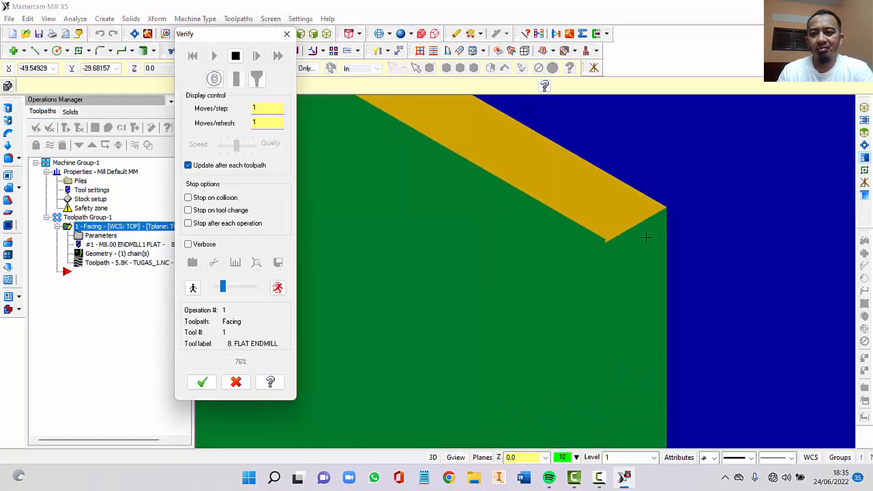
{"action": "scroll", "coordinate": [516, 298], "scroll_direction": "up", "scroll_amount": 1}
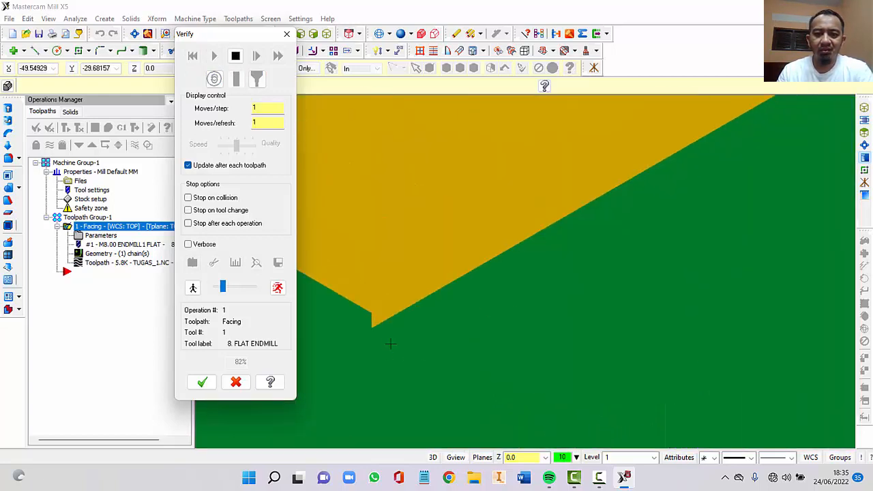
{"action": "scroll", "coordinate": [454, 333], "scroll_direction": "down", "scroll_amount": 5}
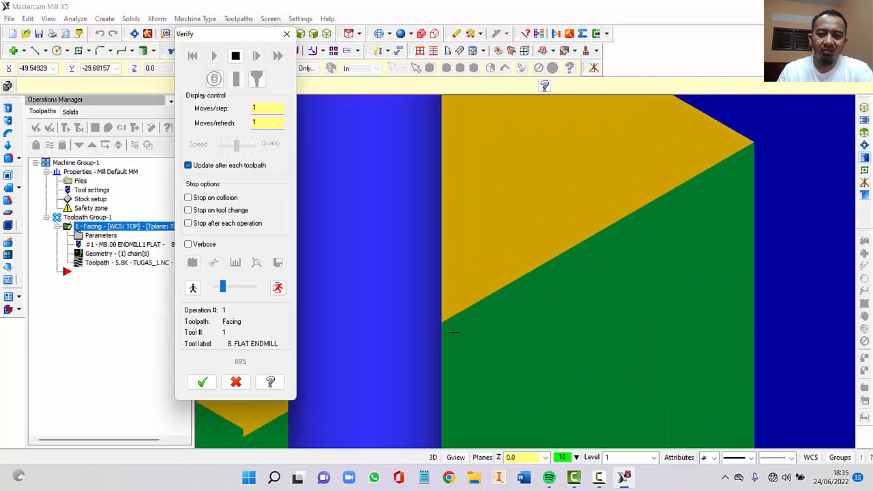
{"action": "scroll", "coordinate": [451, 349], "scroll_direction": "down", "scroll_amount": 2}
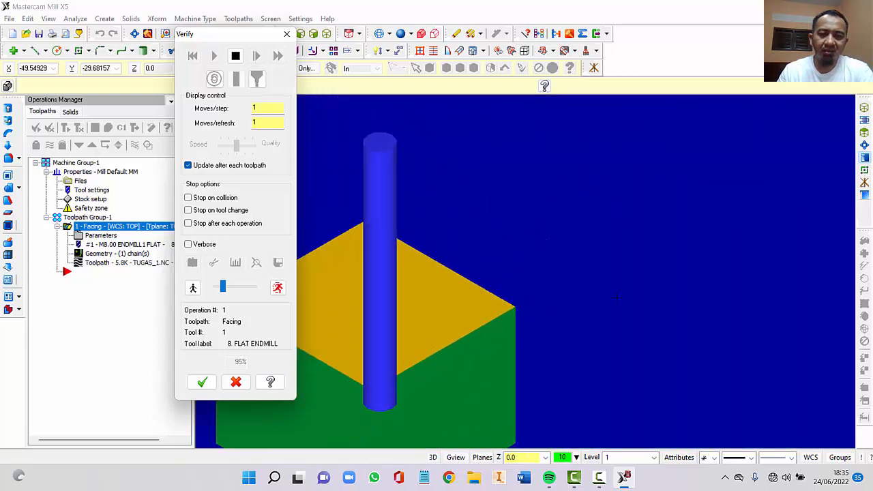
{"action": "scroll", "coordinate": [440, 355], "scroll_direction": "up", "scroll_amount": 2}
{"action": "scroll", "coordinate": [440, 356], "scroll_direction": "up", "scroll_amount": 3}
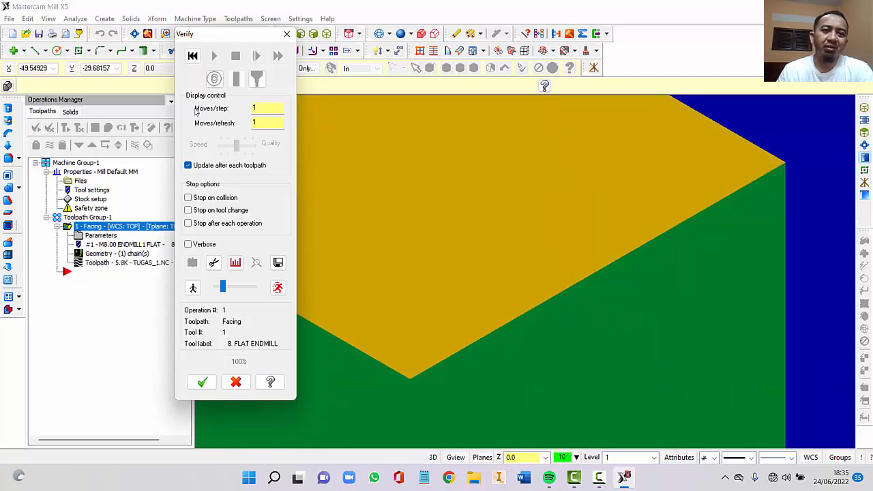
Reset the facing simulation, close the verification, and inspect the zigzag toolpath over the stock outline
{"action": "left_click", "coordinate": [192, 55]}
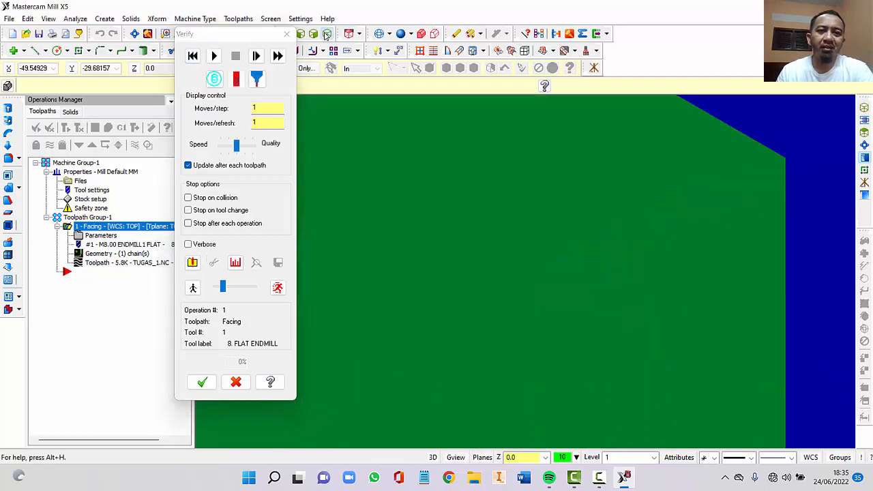
{"action": "left_click", "coordinate": [135, 38]}
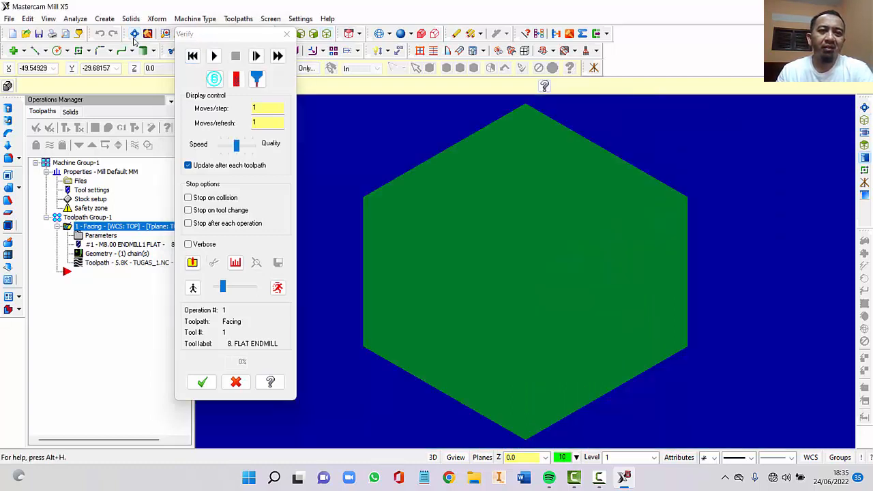
{"action": "left_click", "coordinate": [287, 34]}
{"action": "scroll", "coordinate": [405, 249], "scroll_direction": "down", "scroll_amount": 3}
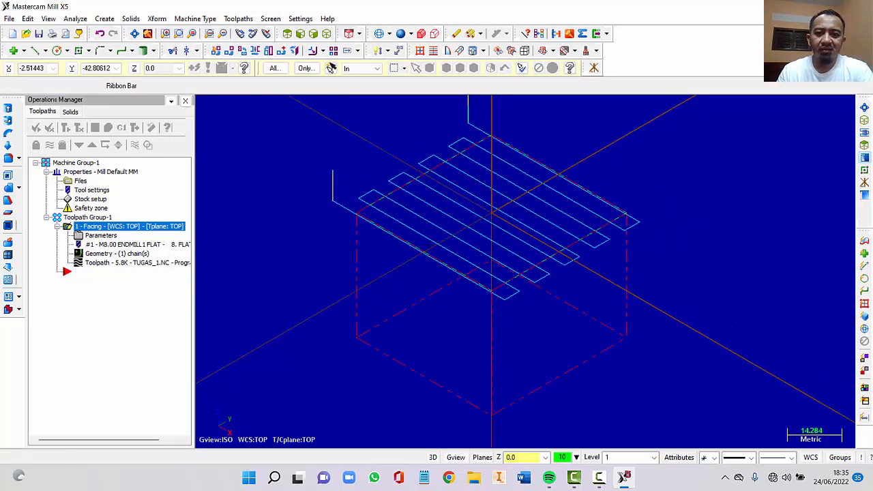
{"action": "scroll", "coordinate": [406, 140], "scroll_direction": "up", "scroll_amount": 2}
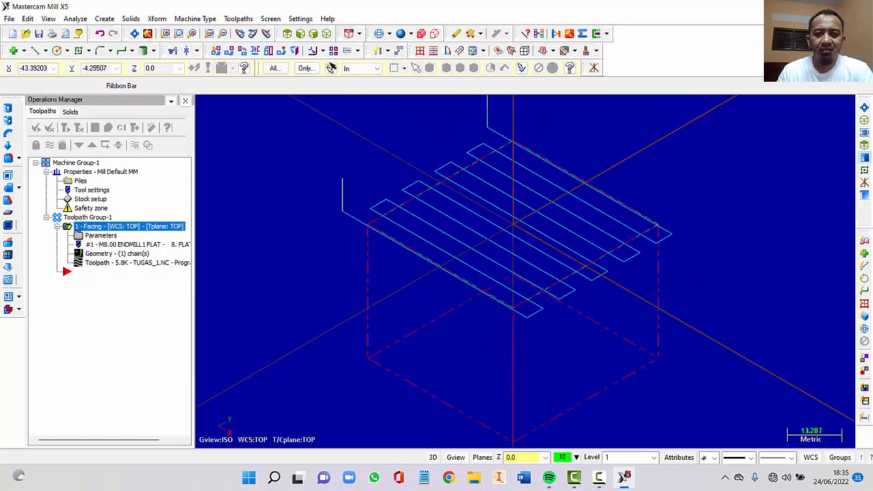
{"action": "scroll", "coordinate": [515, 171], "scroll_direction": "down", "scroll_amount": 2}
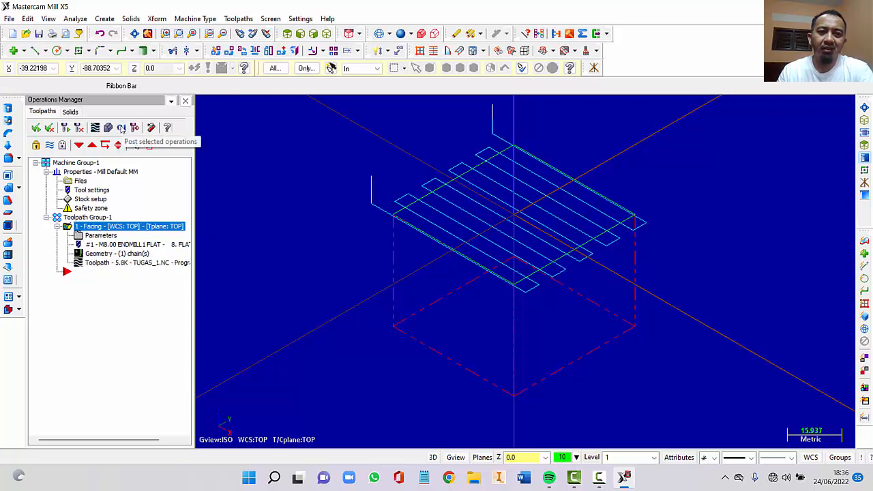
Post-process the facing operation to the NC file TUGAS_1, replacing the existing file
{"action": "left_click", "coordinate": [123, 130]}
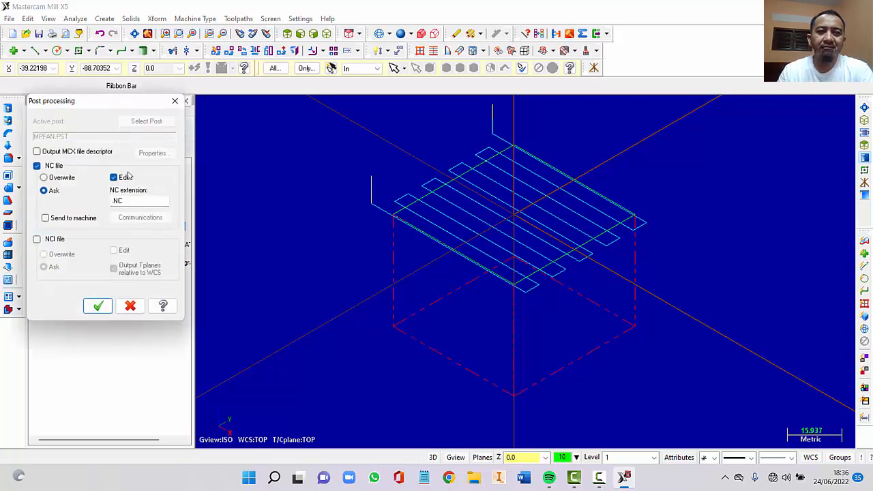
{"action": "left_click", "coordinate": [97, 307]}
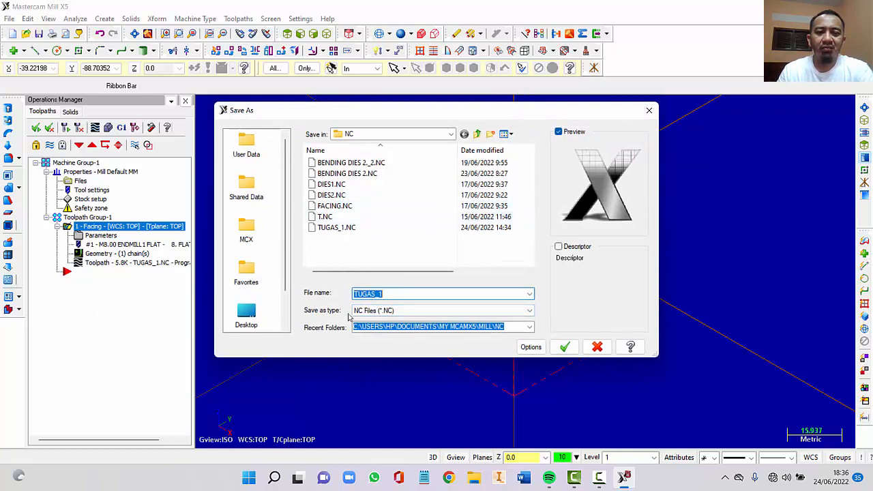
{"action": "left_click", "coordinate": [406, 311]}
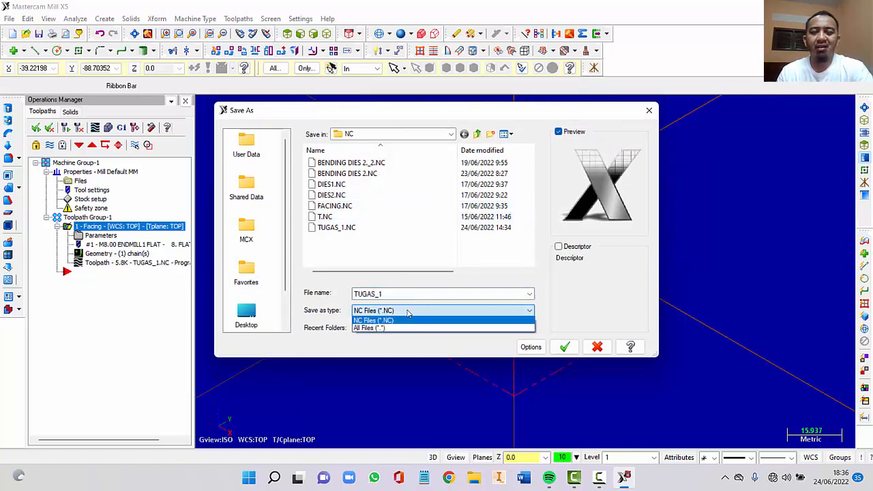
{"action": "key", "text": "Tab"}
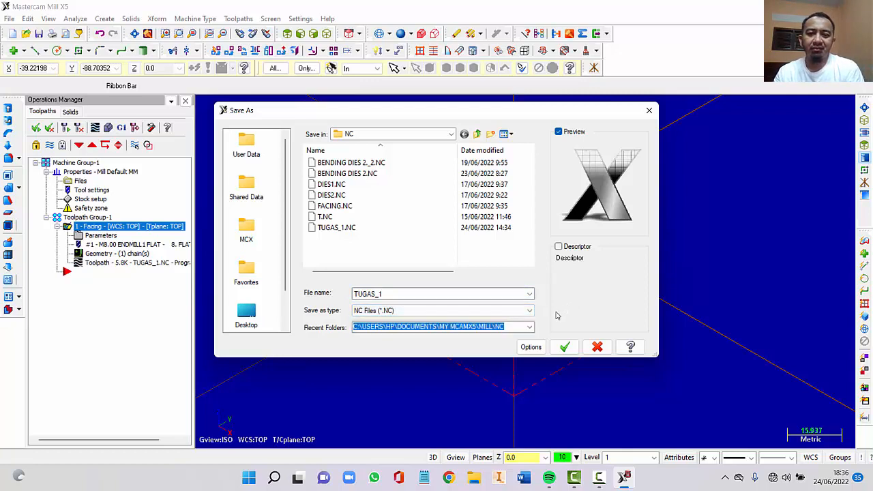
{"action": "left_click", "coordinate": [564, 349]}
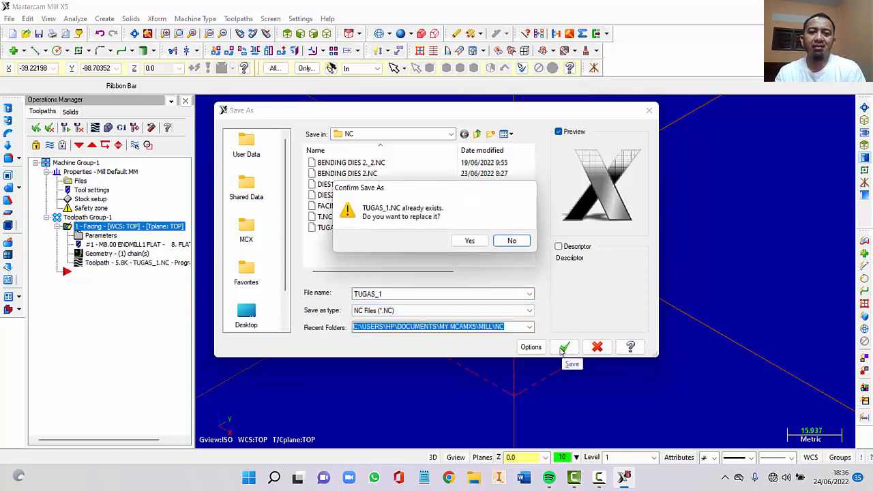
{"action": "left_click", "coordinate": [472, 243]}
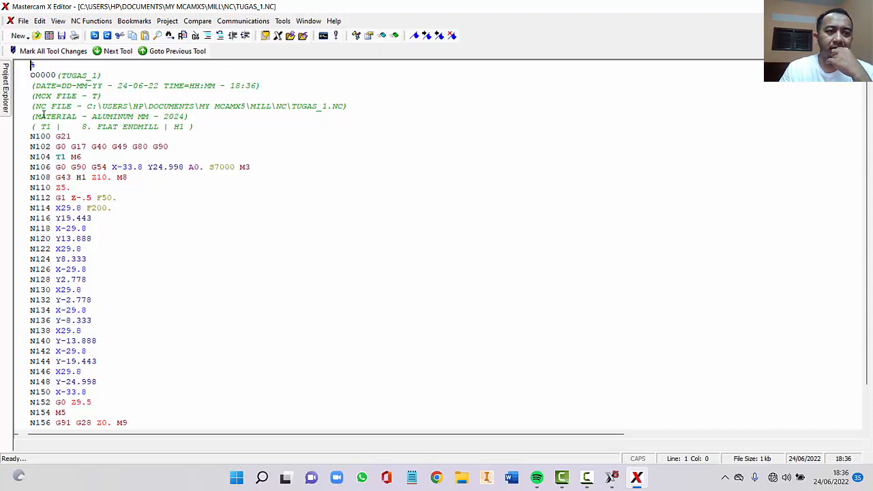
Delete the program number and header comments above line N100, including the leftover blank line
{"action": "left_click_drag", "start_coordinate": [30, 75], "coordinate": [230, 125]}
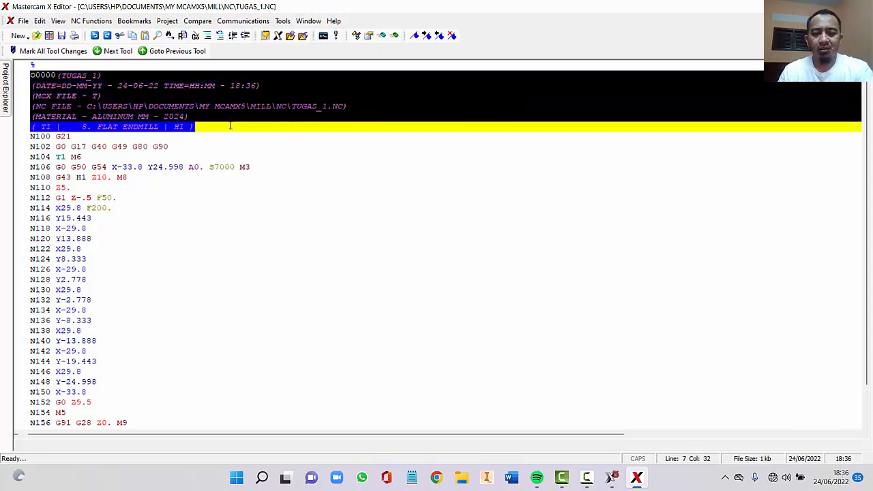
{"action": "key", "text": "Delete"}
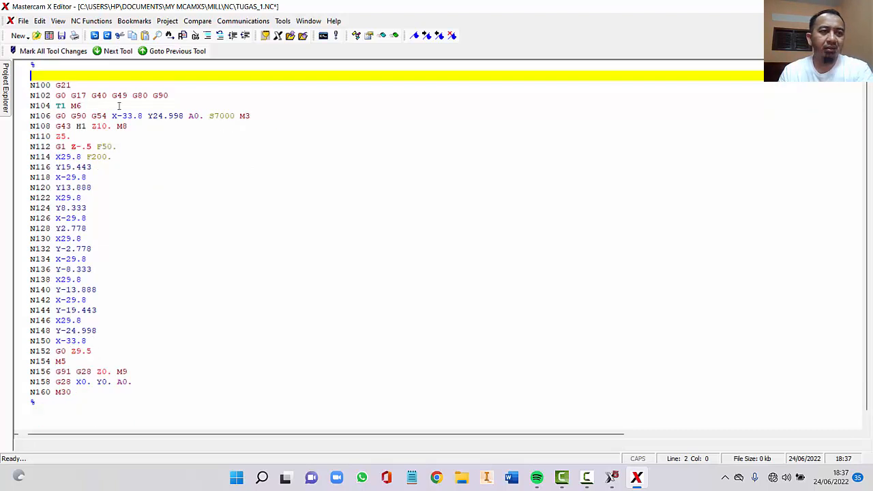
{"action": "left_click", "coordinate": [30, 86]}
{"action": "key", "text": "BackSpace"}
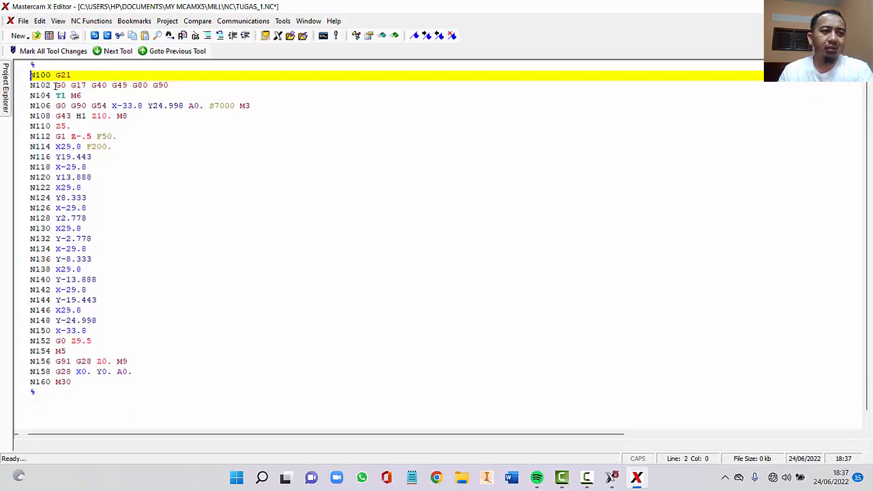
Replace the T1 M6 tool change on line N104 of the NC program with H1
{"action": "left_click", "coordinate": [85, 95]}
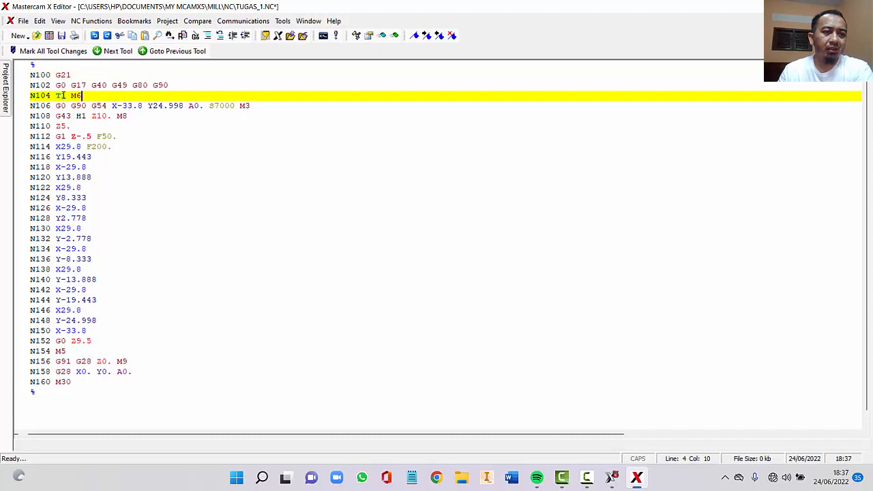
{"action": "left_click_drag", "start_coordinate": [84, 96], "coordinate": [55, 95]}
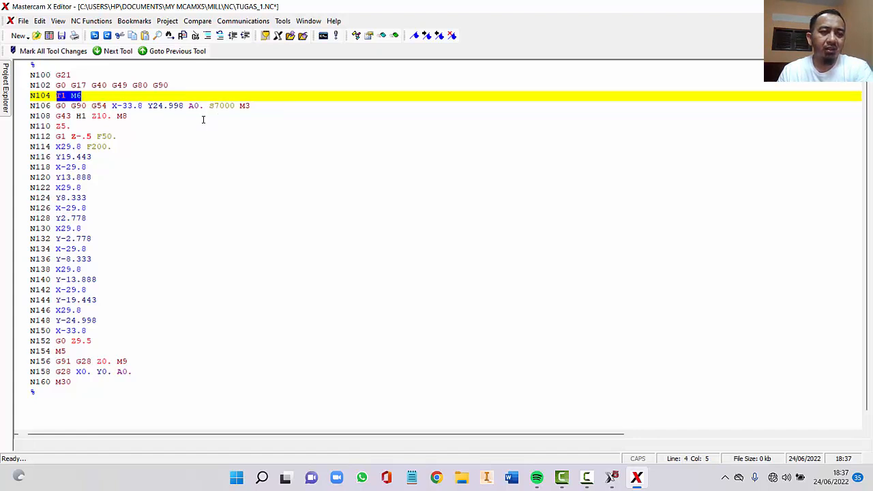
{"action": "left_click", "coordinate": [91, 98]}
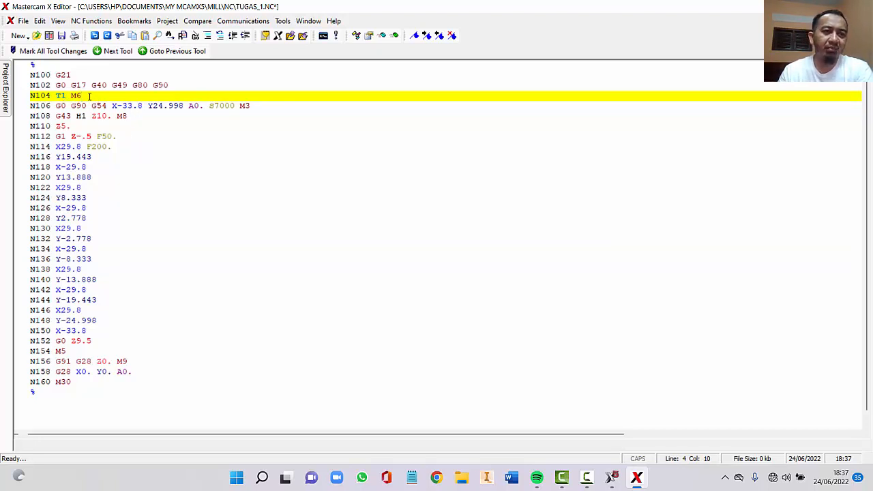
{"action": "key", "text": "BackSpace"}
{"action": "key", "text": "BackSpace"}
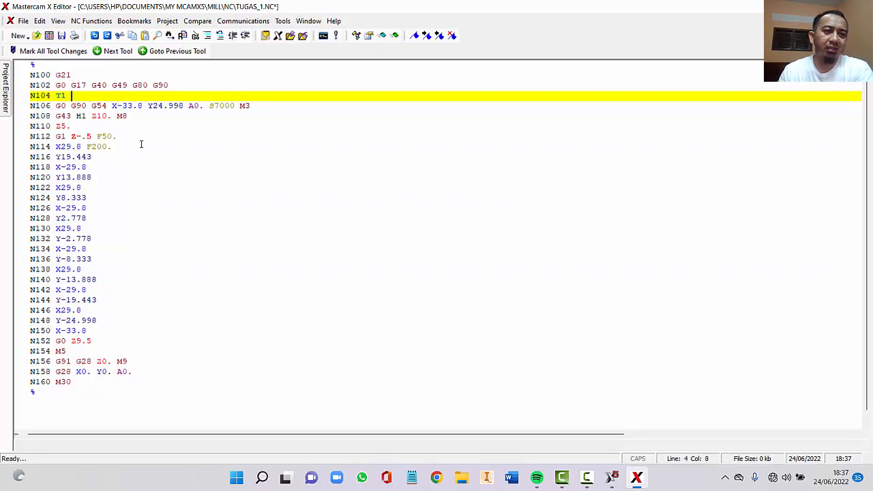
{"action": "key", "text": "BackSpace"}
{"action": "key", "text": "BackSpace"}
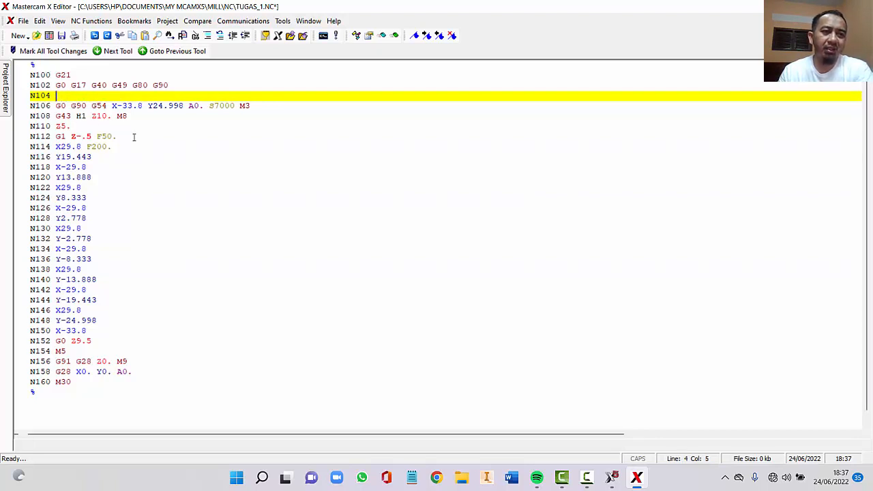
{"action": "left_click", "coordinate": [81, 116]}
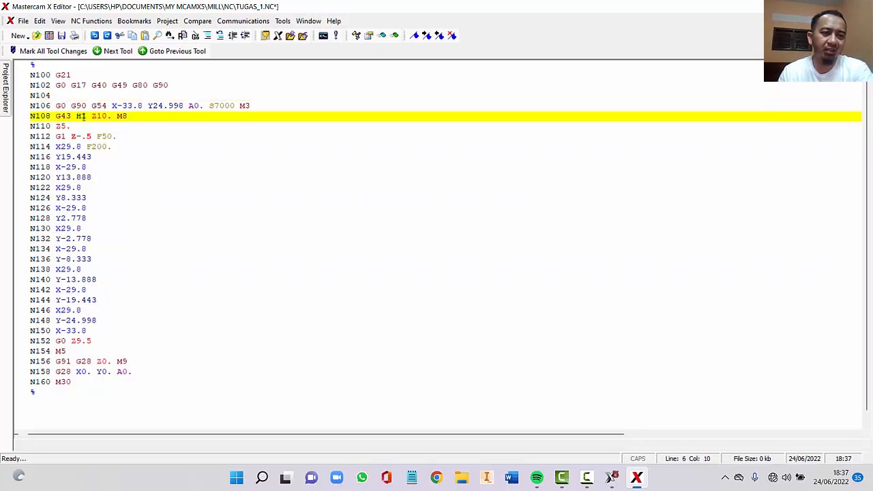
{"action": "left_click", "coordinate": [68, 97]}
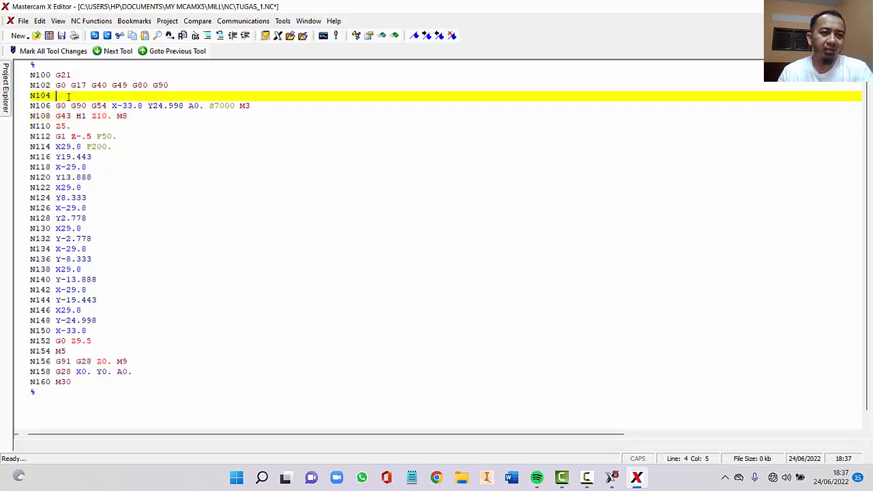
{"action": "type", "text": "M"}
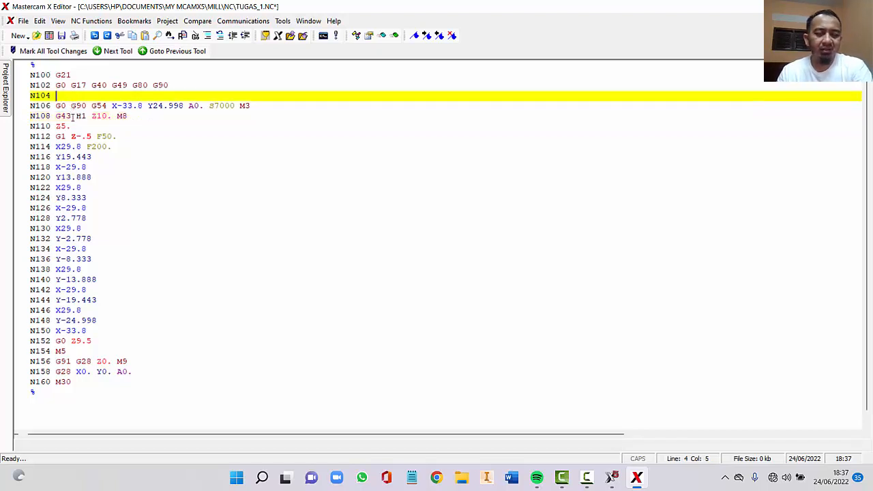
{"action": "key", "text": "BackSpace"}
{"action": "type", "text": "H1"}
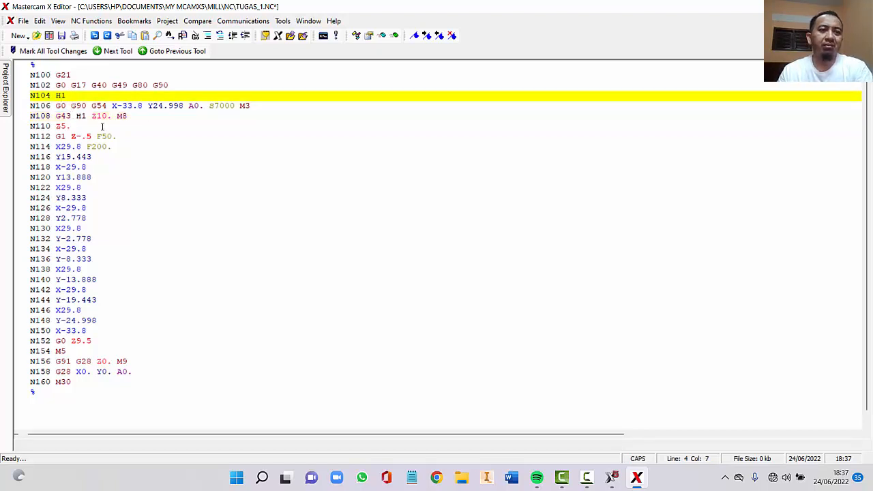
Remove the A0. rotary axis value from line N106 of the NC program
{"action": "left_click", "coordinate": [198, 107]}
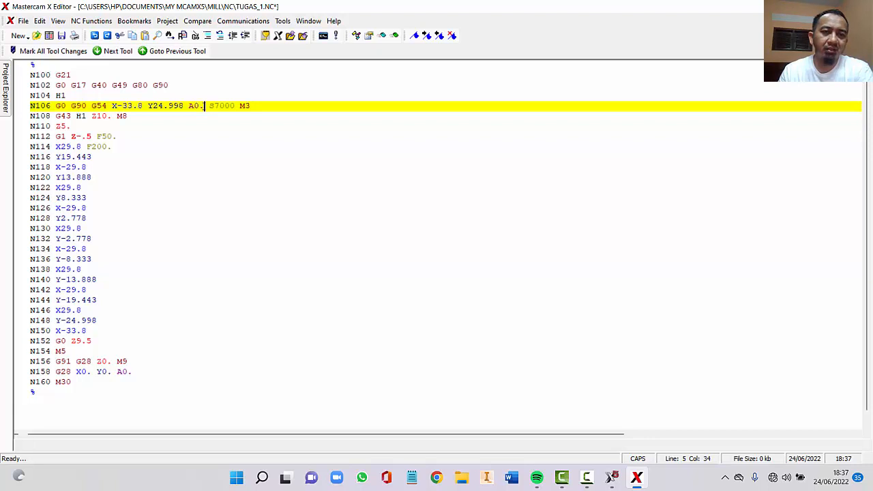
{"action": "key", "text": "BackSpace"}
{"action": "key", "text": "BackSpace"}
{"action": "key", "text": "BackSpace"}
{"action": "key", "text": "BackSpace"}
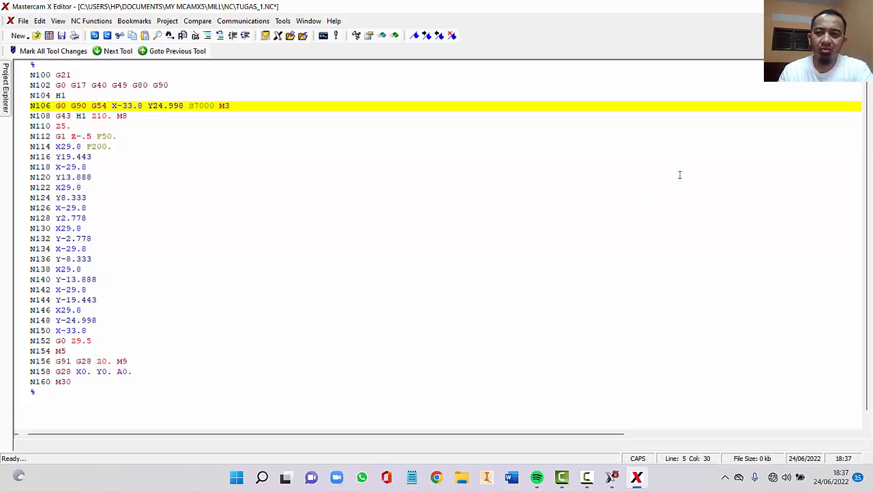
Remove the A0. rotary axis value from the G28 return move on line N158
{"action": "left_click_drag", "start_coordinate": [867, 105], "coordinate": [867, 116]}
{"action": "left_click", "coordinate": [133, 362]}
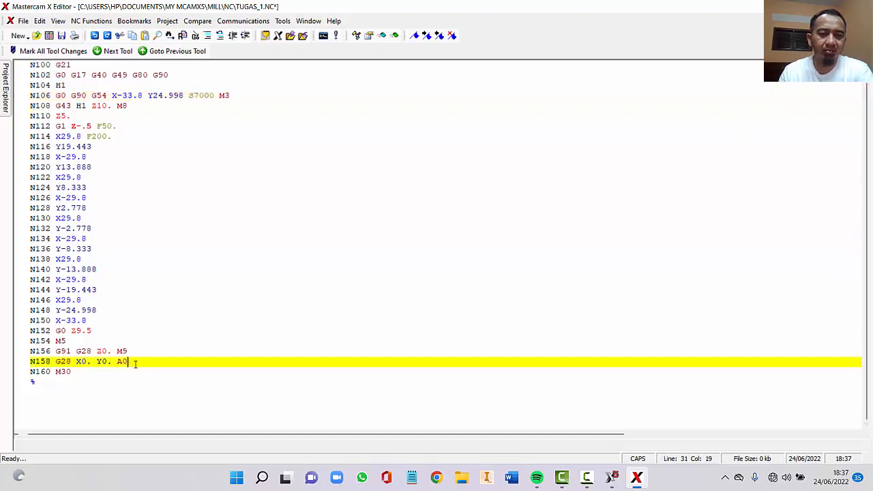
{"action": "key", "text": "BackSpace"}
{"action": "key", "text": "BackSpace"}
{"action": "key", "text": "BackSpace"}
{"action": "key", "text": "BackSpace"}
{"action": "scroll", "coordinate": [286, 180], "scroll_direction": "up", "scroll_amount": 1}
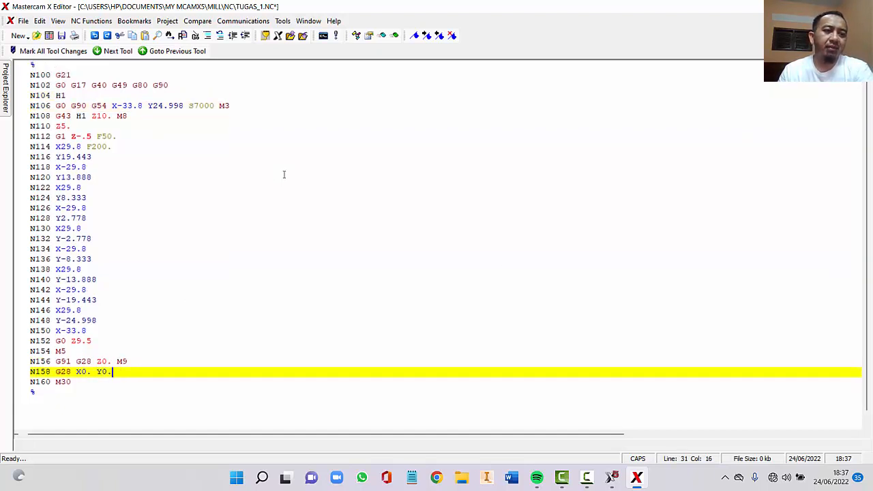
Save the edits made to the NC program in its current file
{"action": "left_click", "coordinate": [23, 20]}
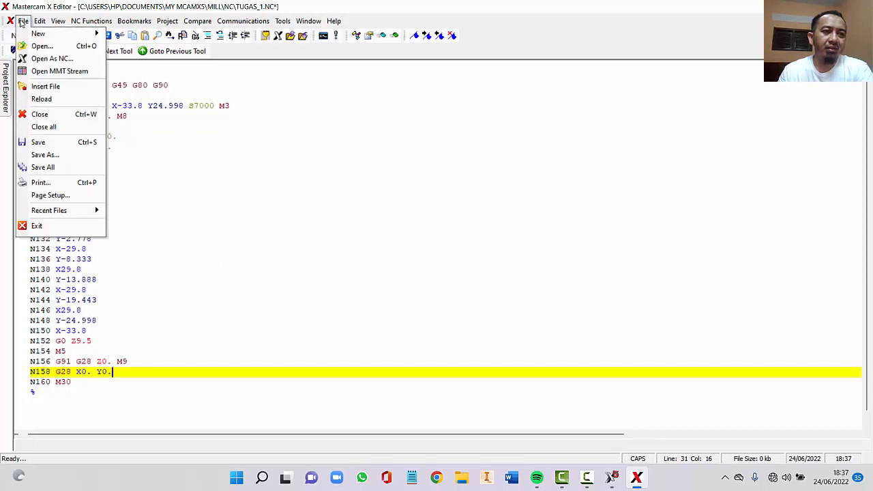
{"action": "left_click", "coordinate": [39, 143]}
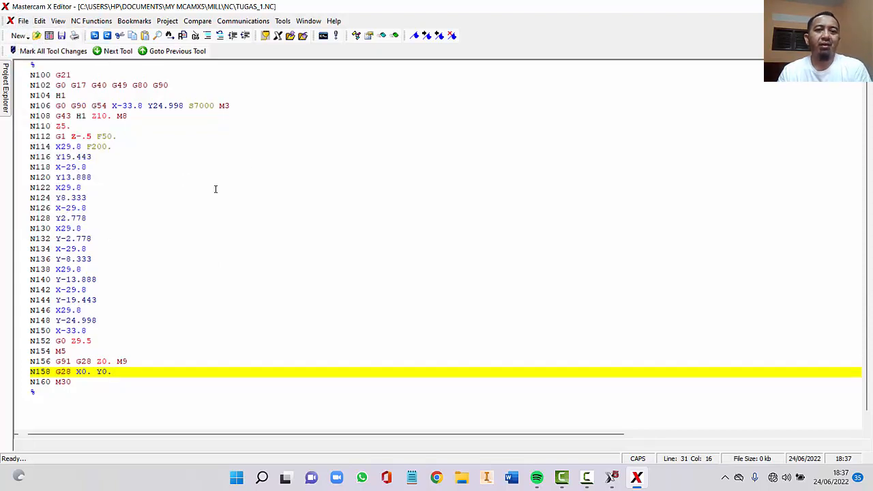
Save a copy of the program as TUGAS_1 with the NC Files type in the NC folder, replacing the existing file, and close the editor
{"action": "left_click", "coordinate": [24, 20]}
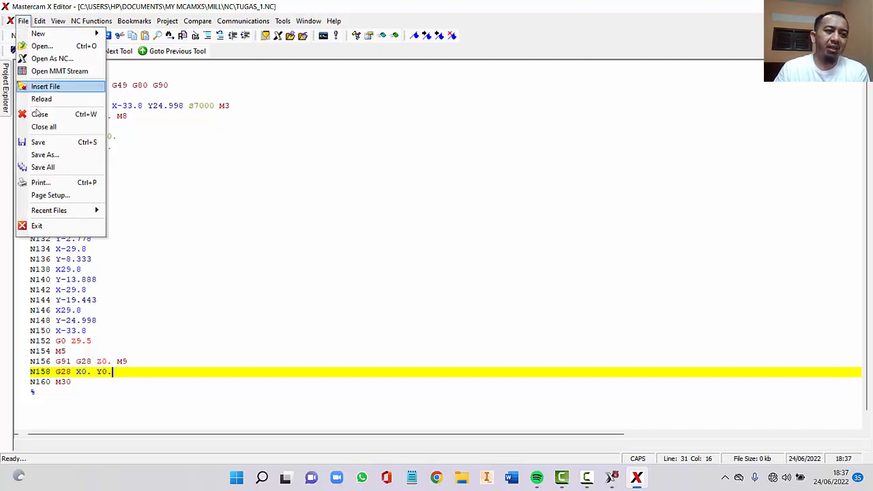
{"action": "left_click", "coordinate": [49, 156]}
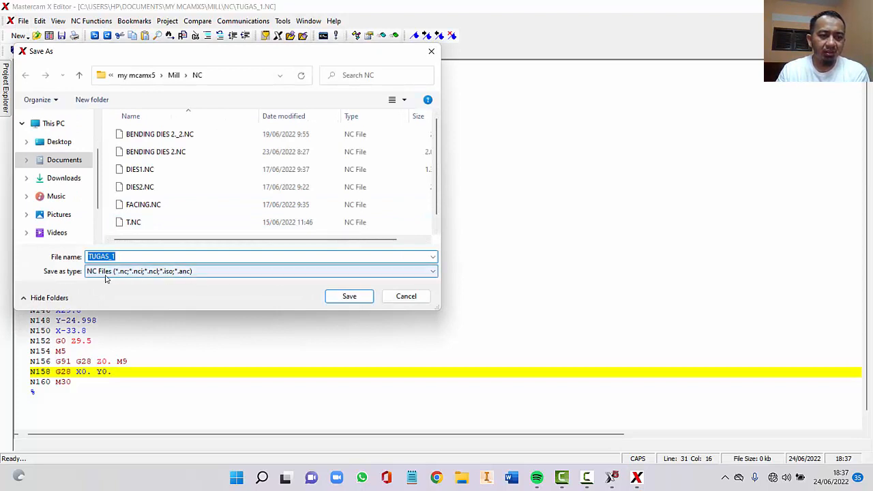
{"action": "left_click", "coordinate": [178, 271]}
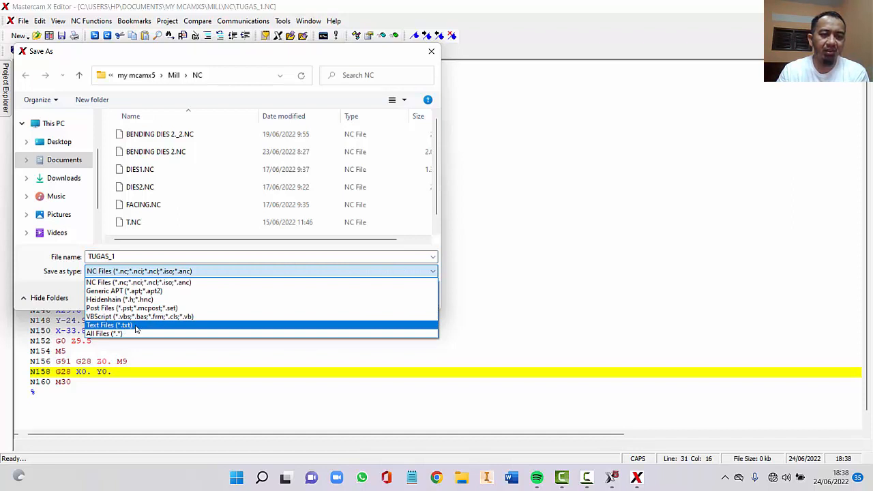
{"action": "left_click", "coordinate": [236, 279]}
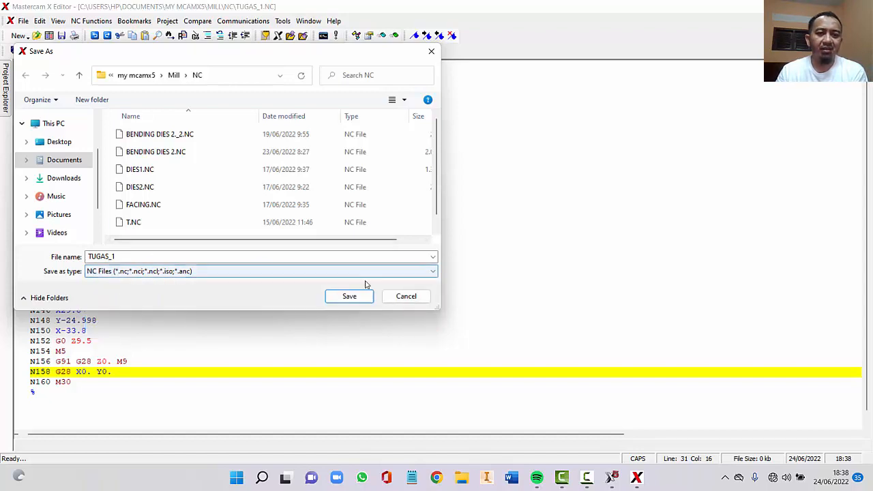
{"action": "left_click", "coordinate": [350, 296]}
{"action": "left_click", "coordinate": [470, 241]}
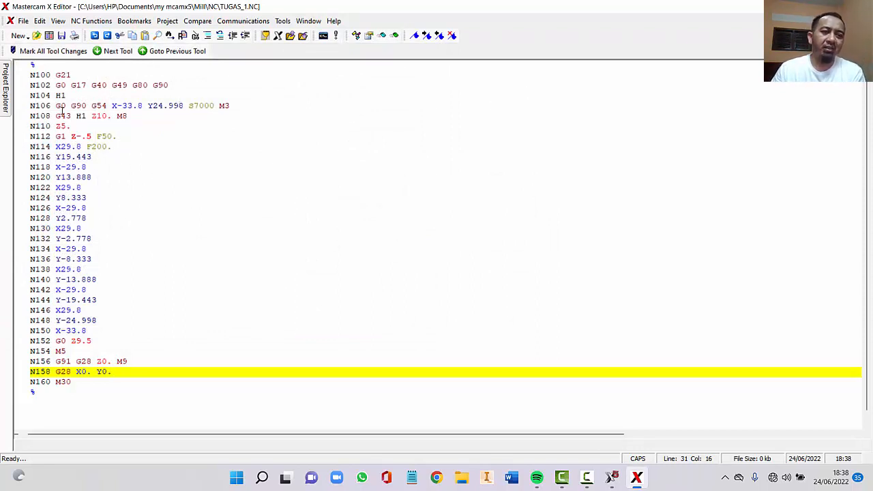
{"action": "left_click", "coordinate": [861, 6]}
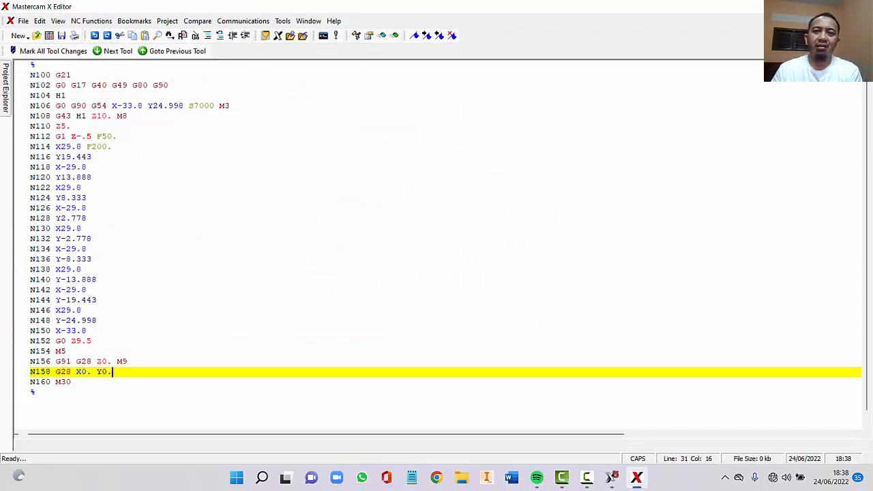